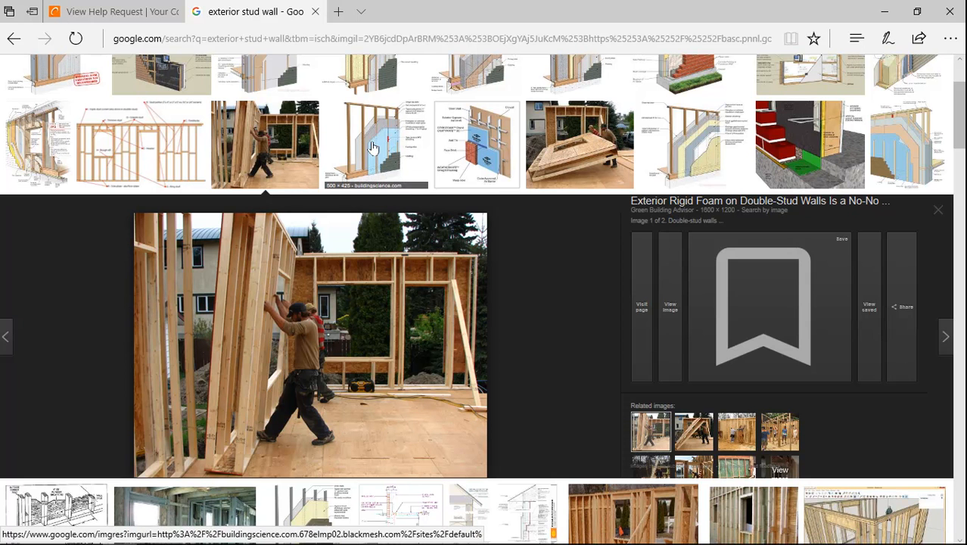
# Examine the Advanced Frame Wall Construction diagram and the steel stud exterior cavity wall image with its source page.
pyautogui.scroll(1, 385, 211)
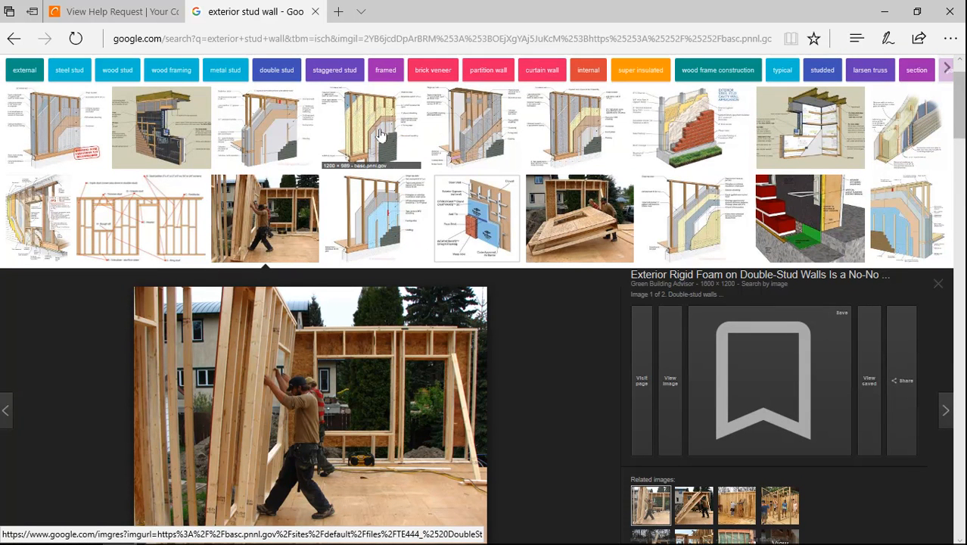
pyautogui.click(388, 215)
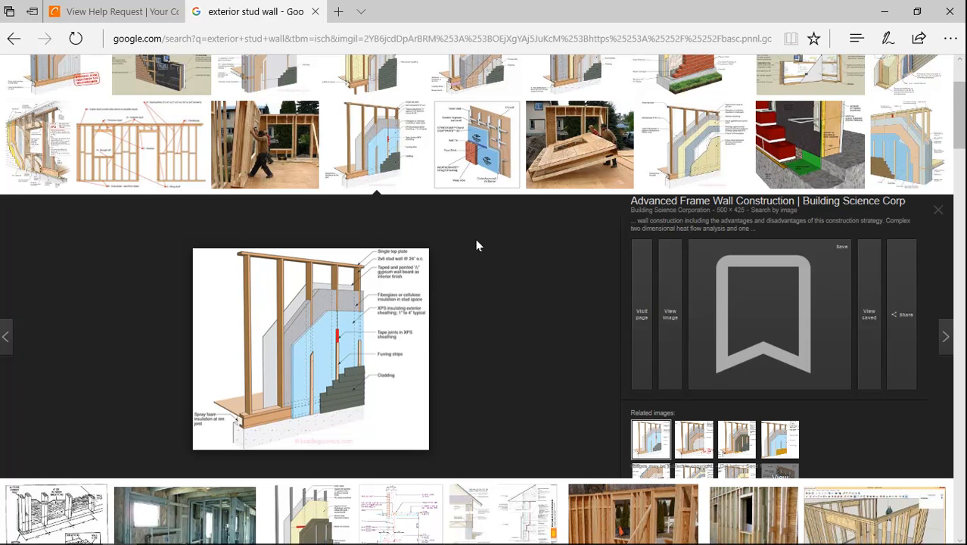
pyautogui.scroll(1, 402, 215)
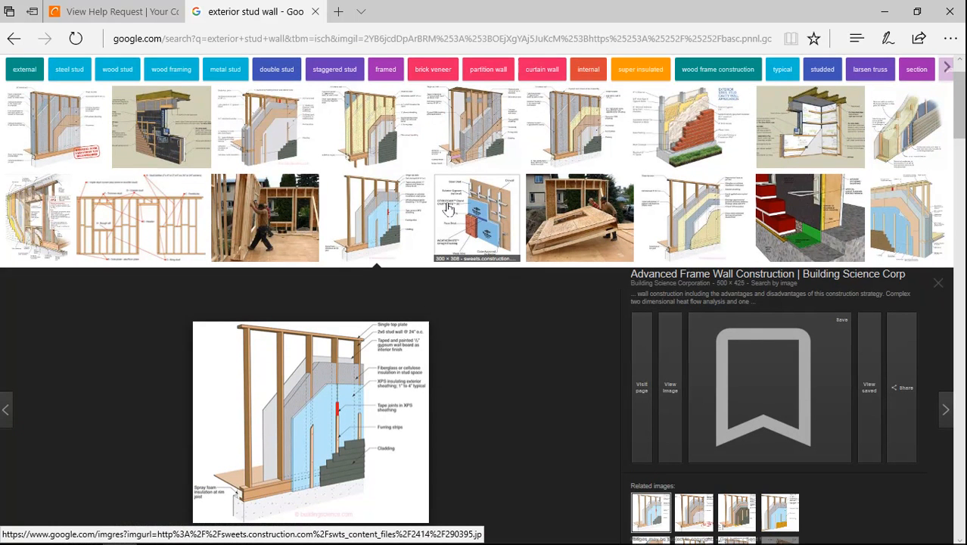
pyautogui.click(449, 209)
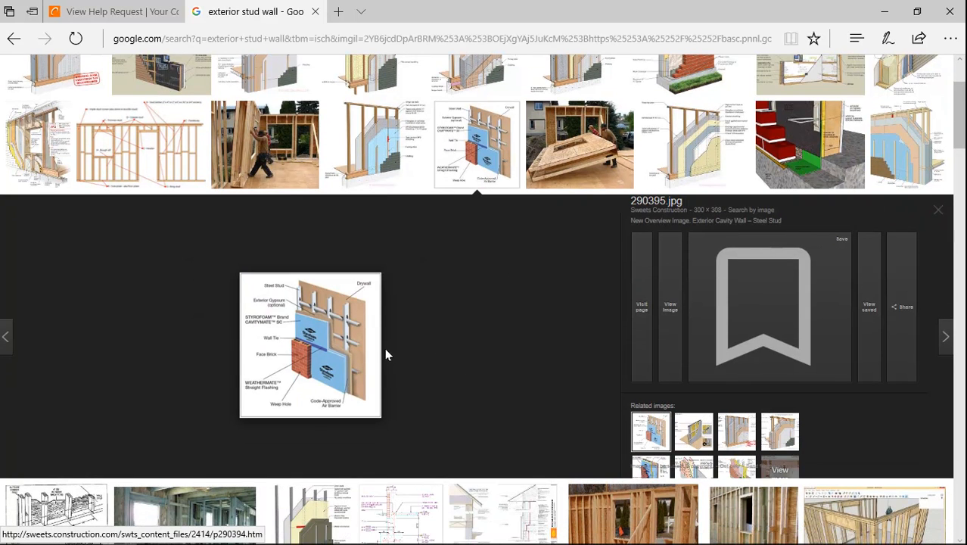
pyautogui.click(365, 424)
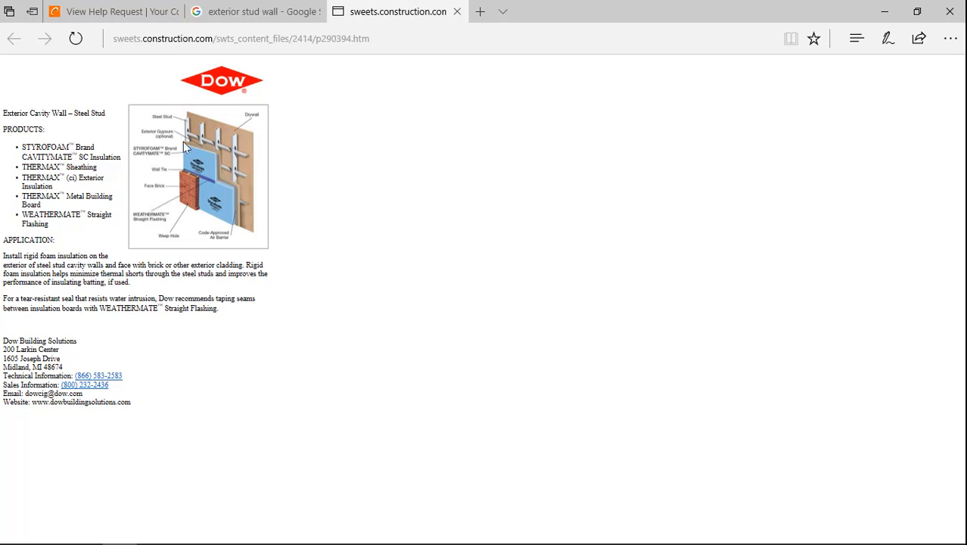
pyautogui.click(245, 13)
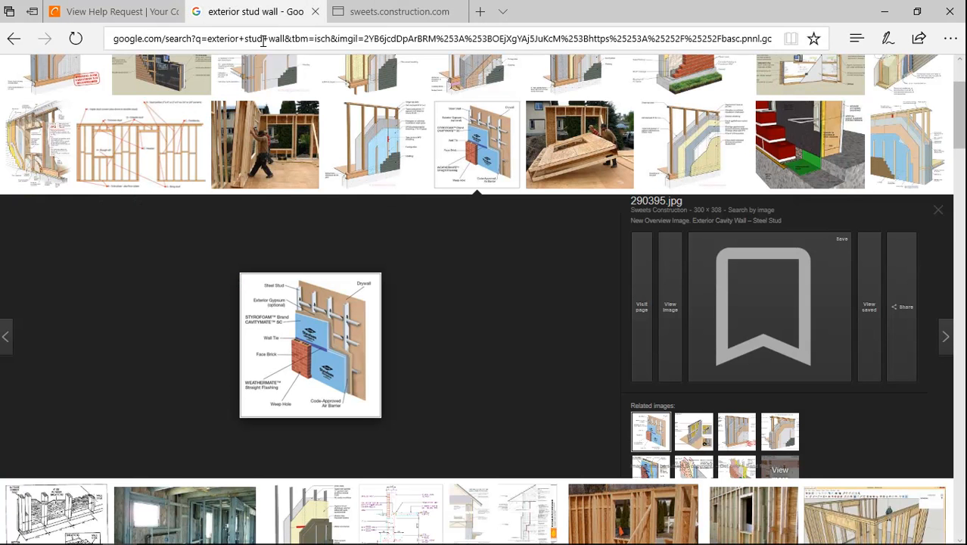
# Find and enlarge the Make It Right photo of a stick-built exterior wall in the image results.
pyautogui.scroll(1, 740, 284)
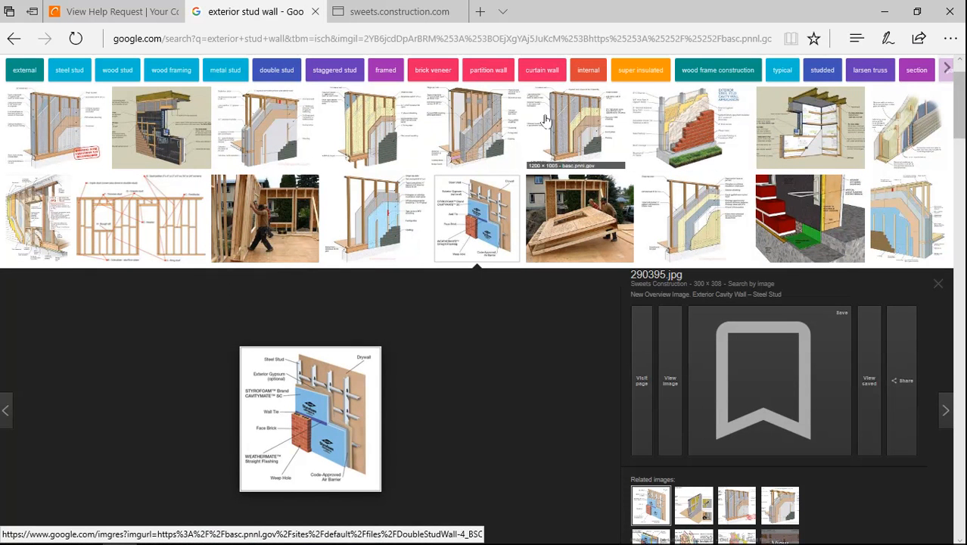
pyautogui.scroll(-3, 532, 330)
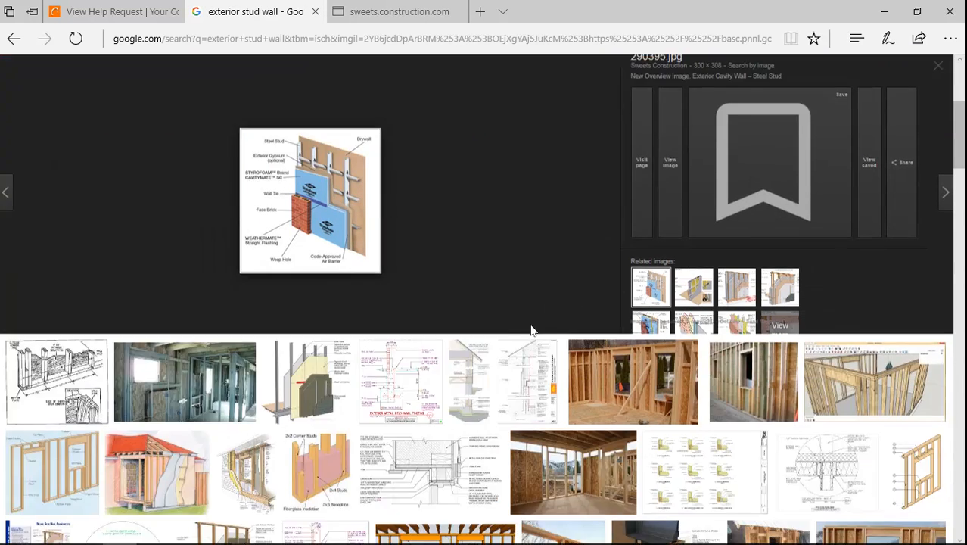
pyautogui.scroll(-3, 531, 331)
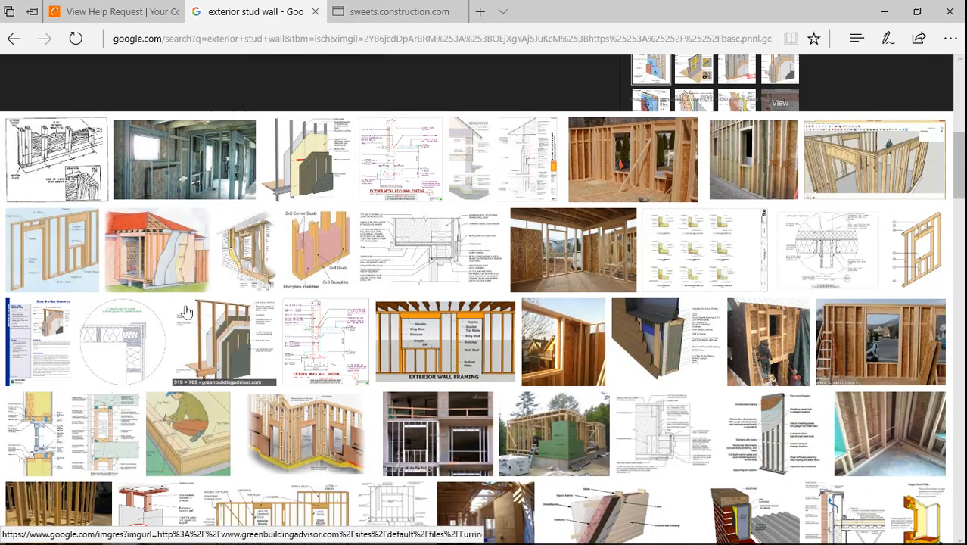
pyautogui.click(171, 162)
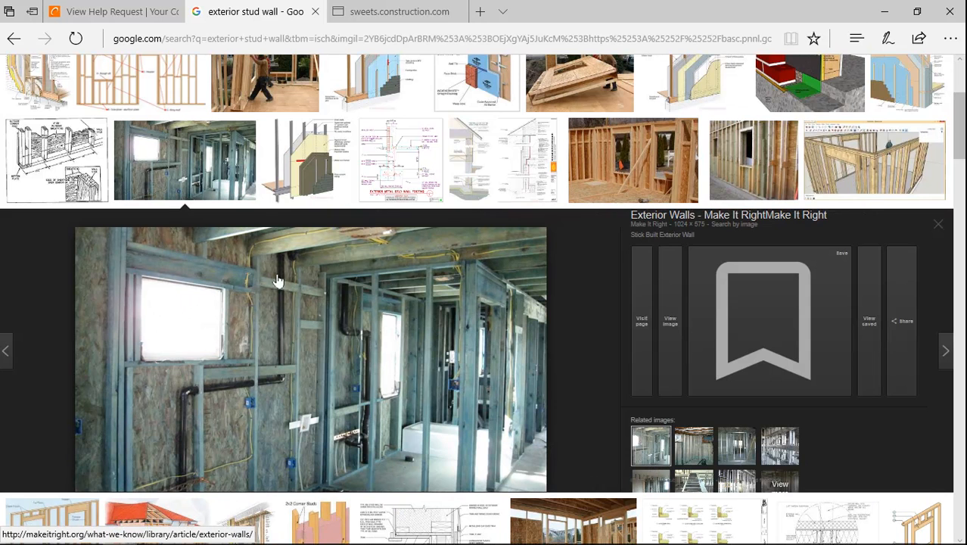
pyautogui.scroll(-1, 344, 338)
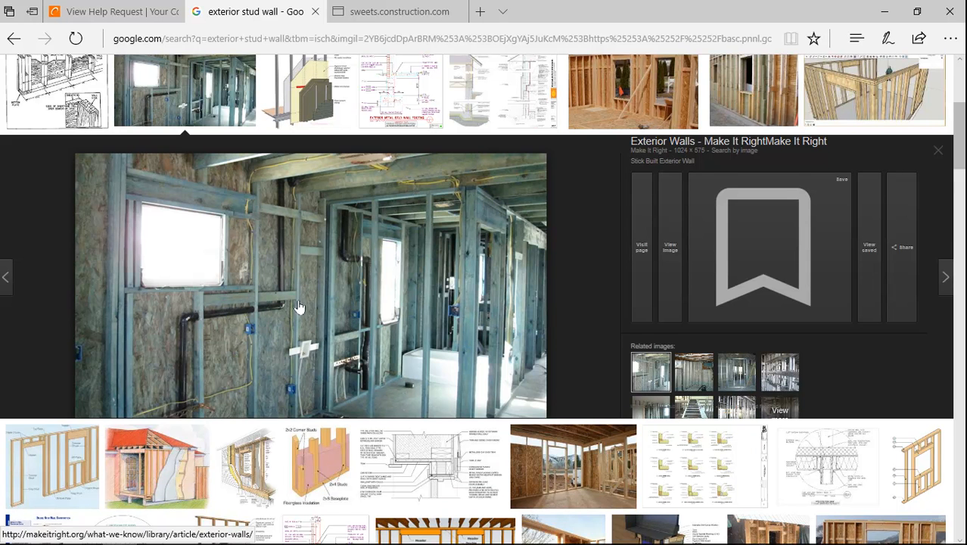
# Look through the remaining exterior stud wall image results for framing and wall layer examples.
pyautogui.scroll(-1, 301, 304)
pyautogui.scroll(-5, 301, 304)
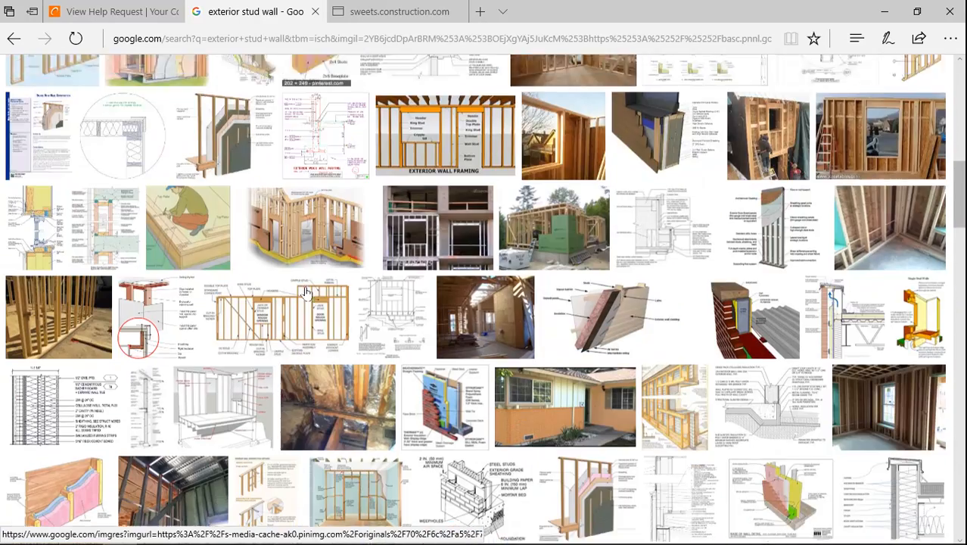
pyautogui.scroll(-3, 305, 290)
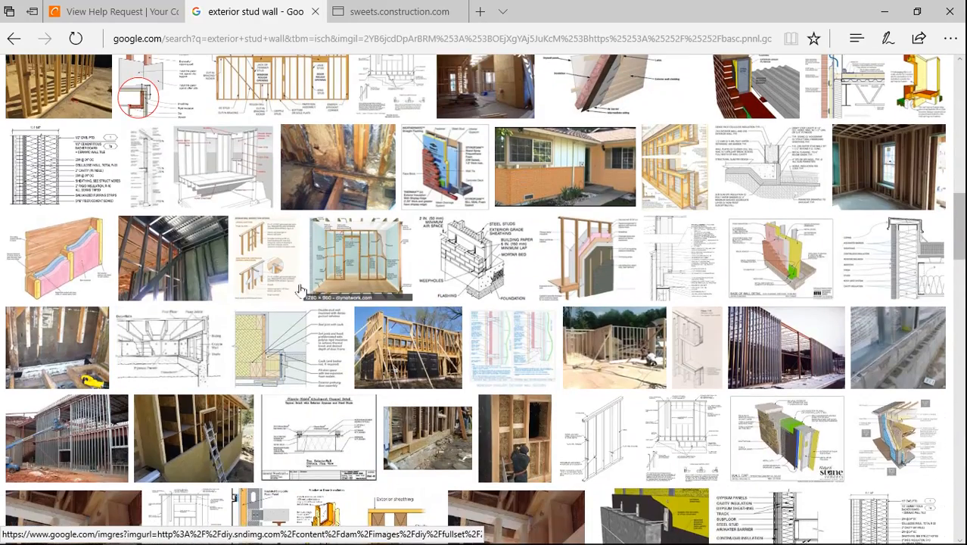
pyautogui.scroll(-2, 302, 356)
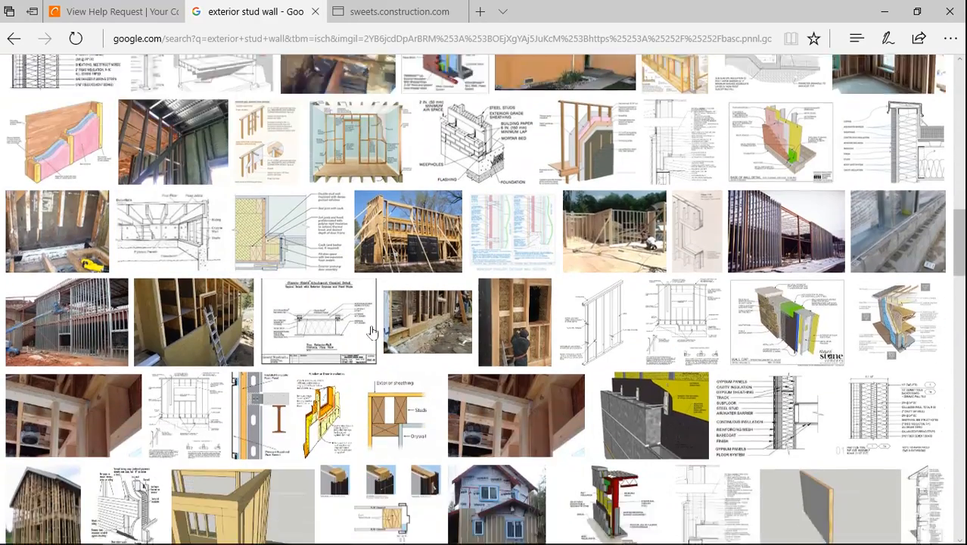
pyautogui.scroll(-2, 407, 327)
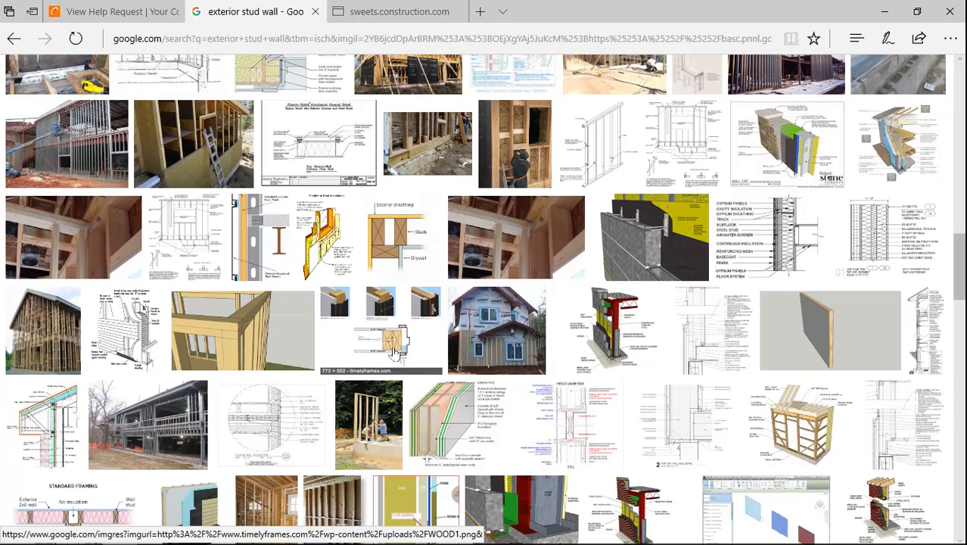
pyautogui.scroll(-2, 484, 333)
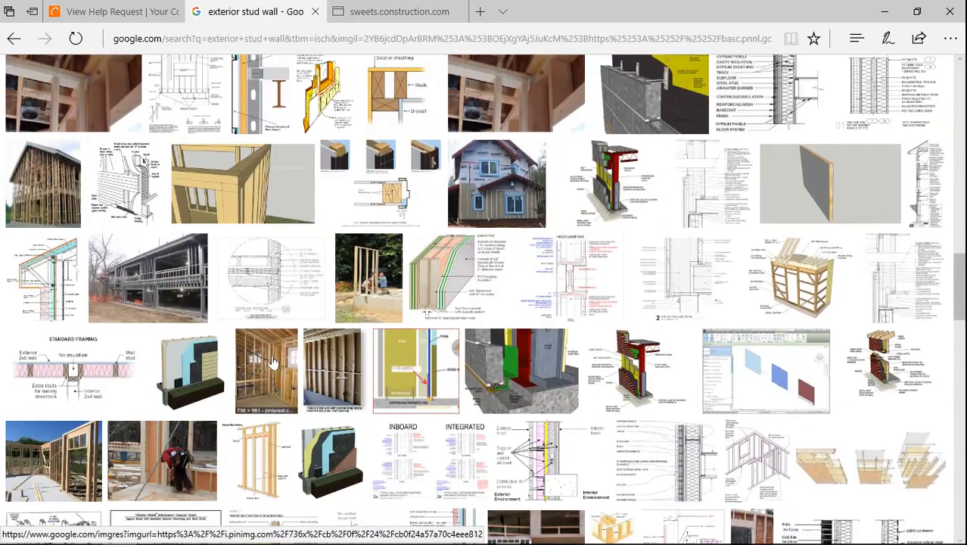
pyautogui.scroll(-1, 411, 369)
pyautogui.scroll(-4, 411, 368)
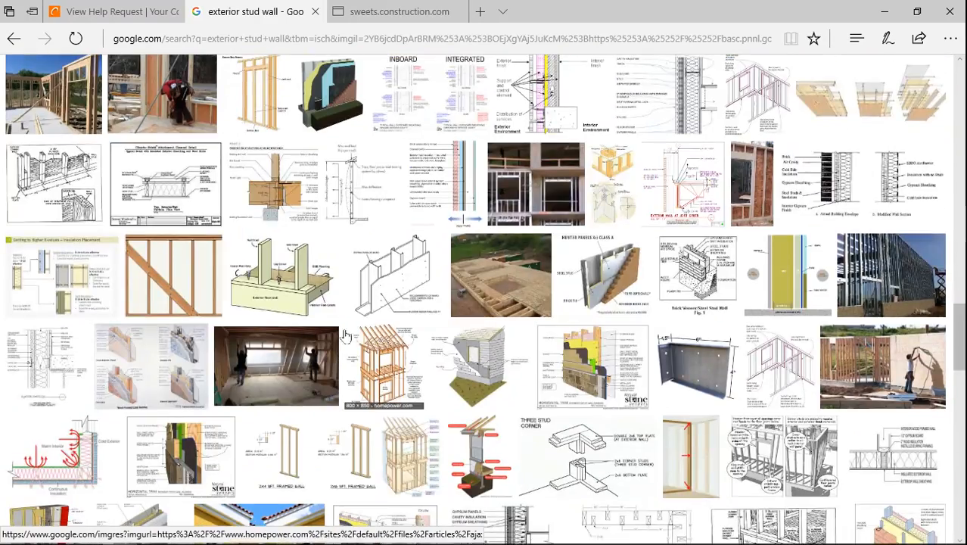
pyautogui.scroll(-1, 349, 338)
pyautogui.scroll(-8, 348, 337)
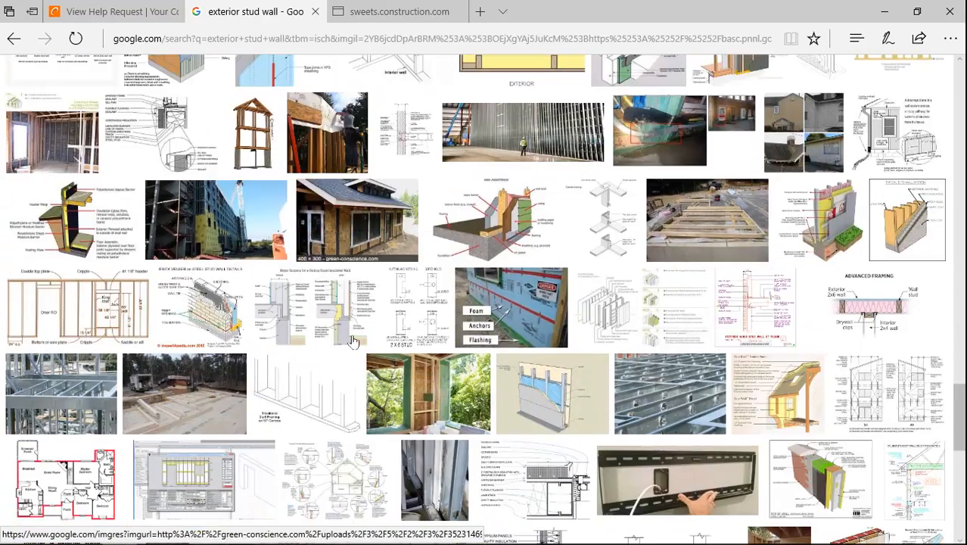
pyautogui.scroll(-2, 353, 341)
pyautogui.scroll(-1, 356, 339)
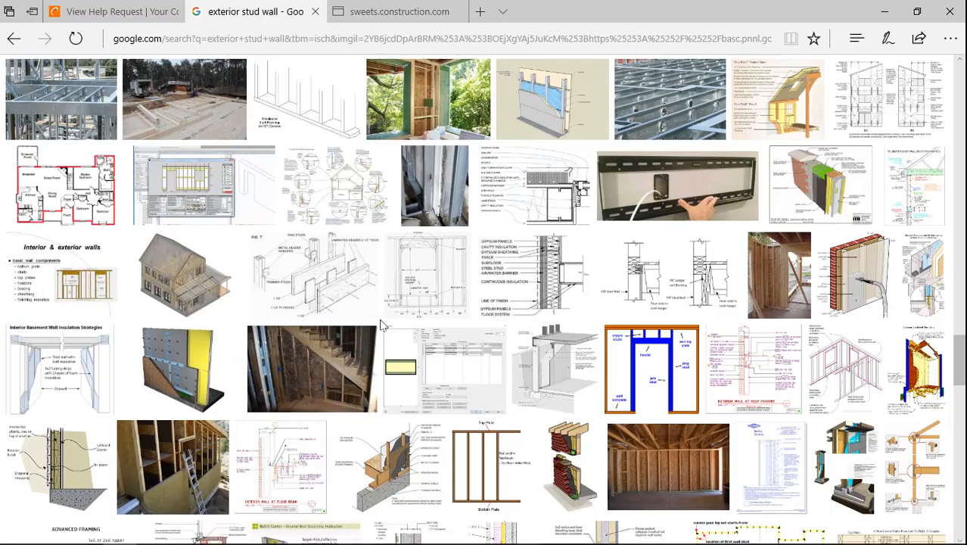
pyautogui.scroll(-7, 324, 123)
pyautogui.scroll(20, 324, 123)
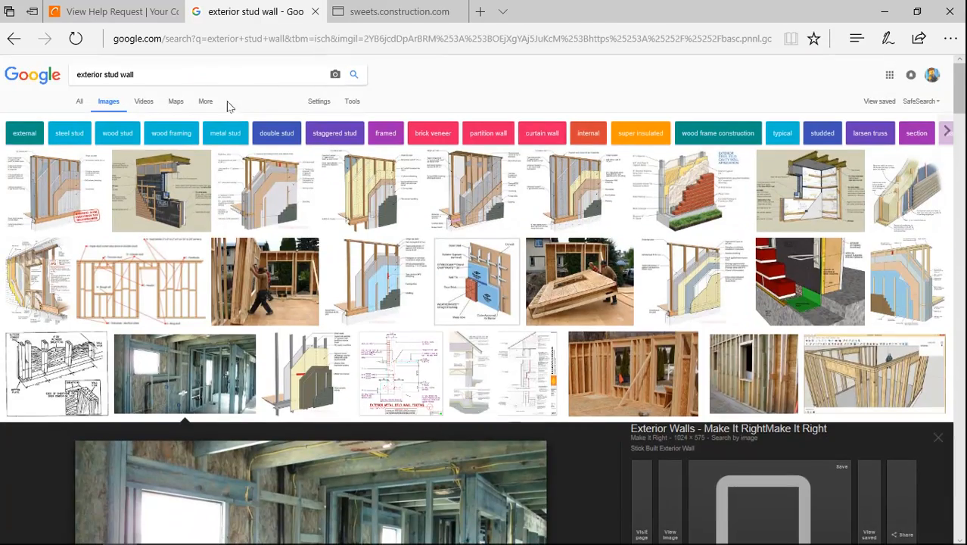
# Search images for "exterior stud wall with fiberglass insulation" and enlarge the photo of the basement wall with pink insulation.
pyautogui.click(193, 69)
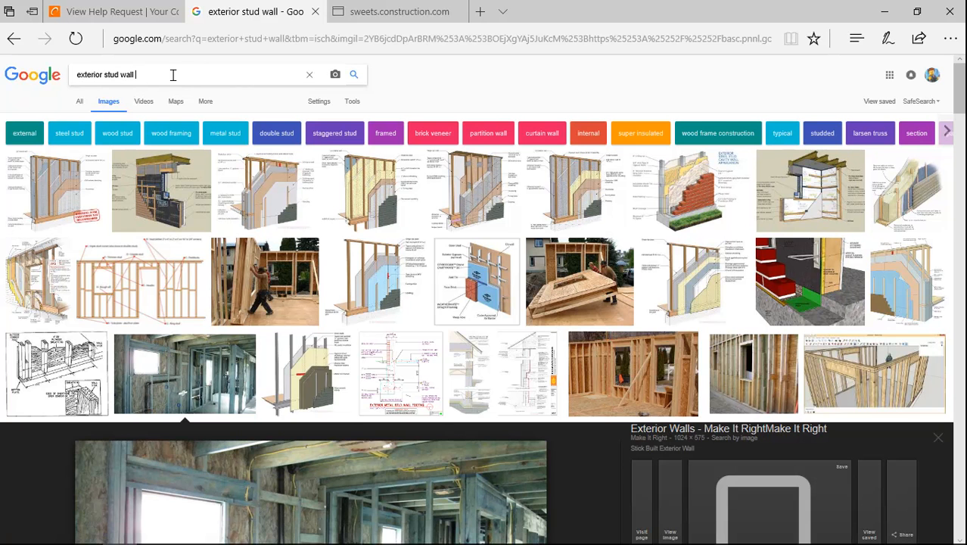
pyautogui.write('with fiberglass insulation')
pyautogui.press('Return')
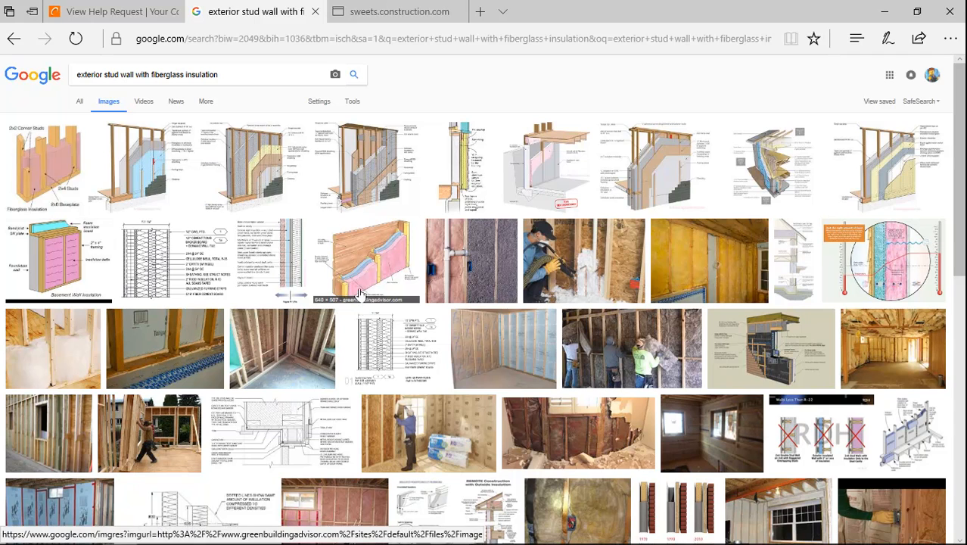
pyautogui.scroll(-2, 438, 280)
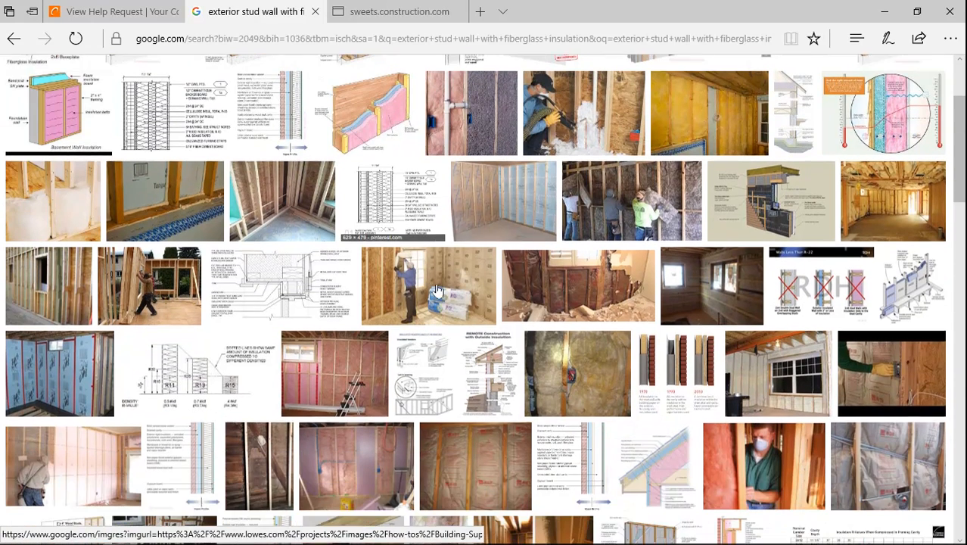
pyautogui.click(344, 373)
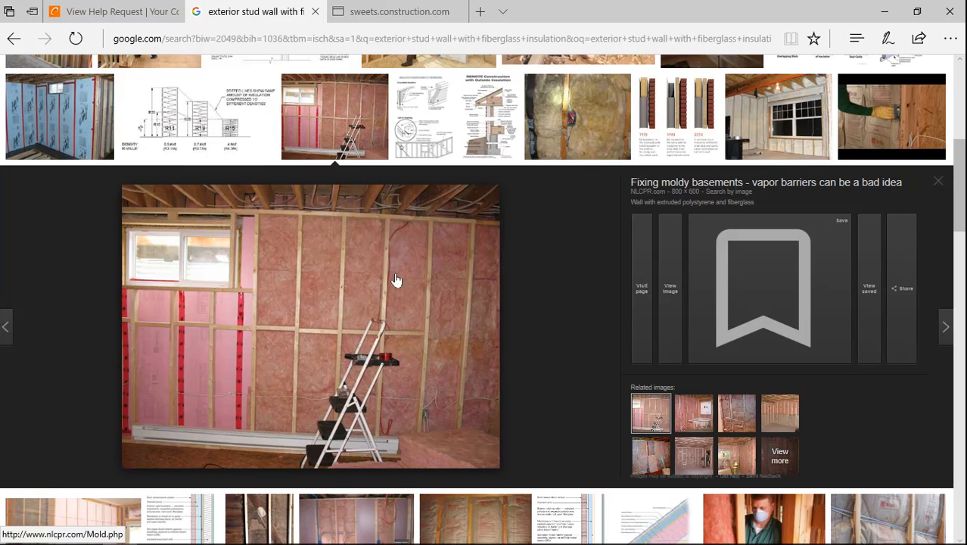
# Look through the fiberglass insulation image results for examples of insulated stud walls.
pyautogui.scroll(-2, 395, 278)
pyautogui.scroll(-2, 424, 223)
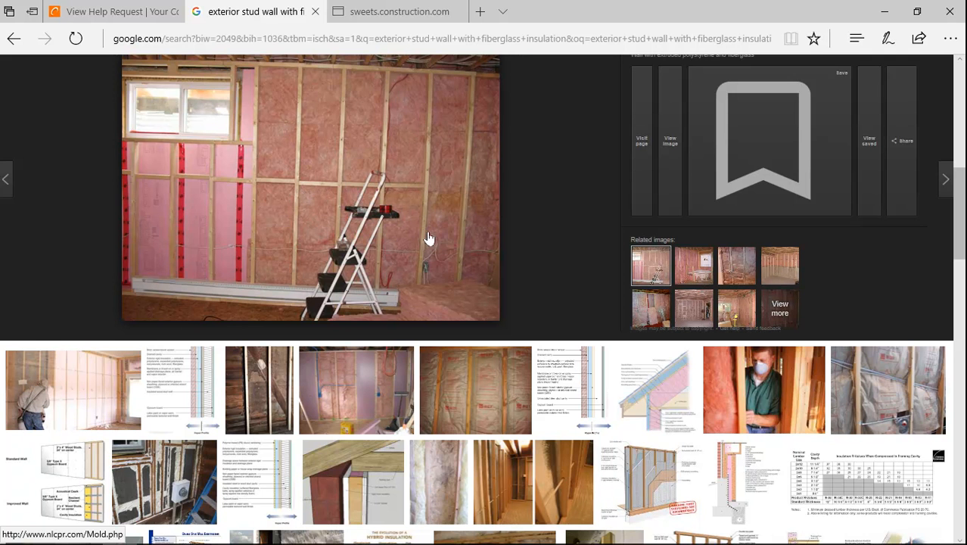
pyautogui.scroll(-5, 427, 239)
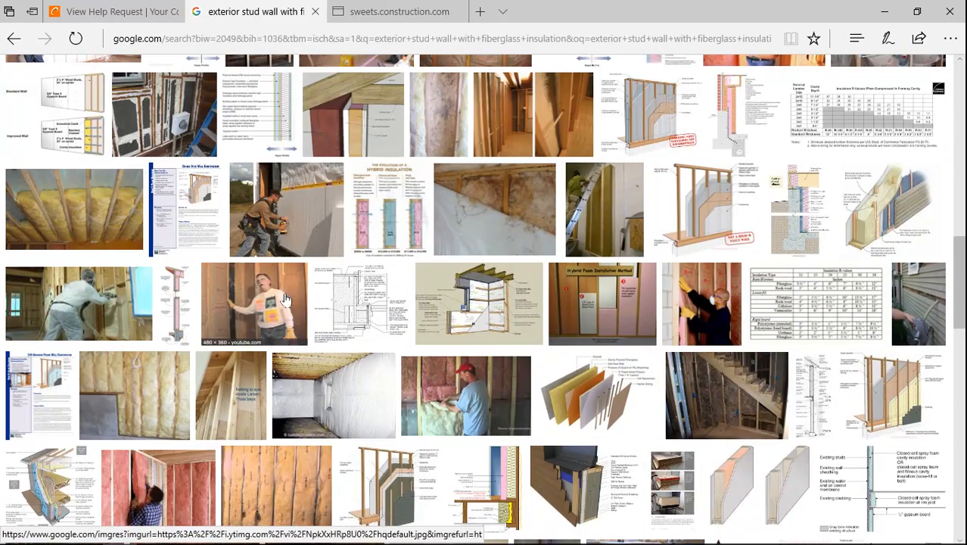
pyautogui.scroll(-3, 407, 416)
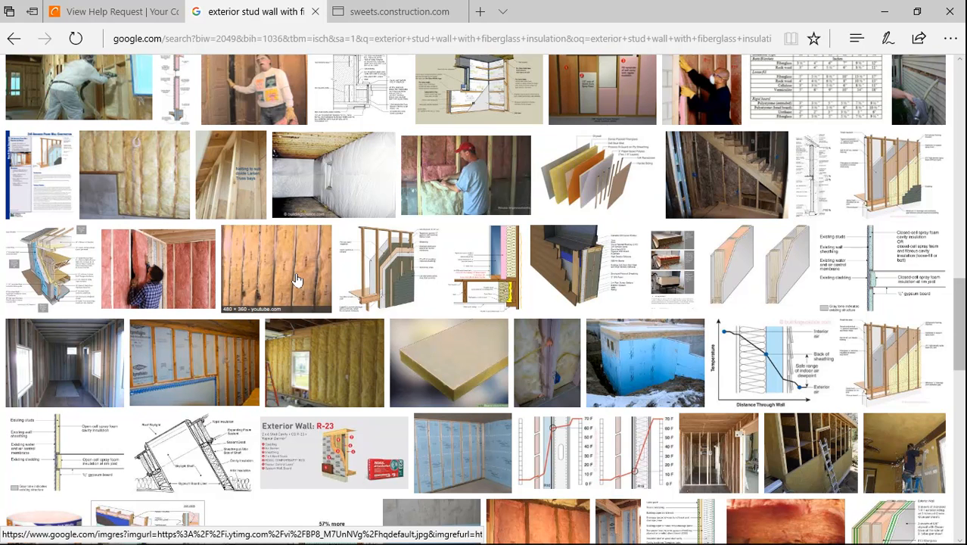
pyautogui.scroll(-4, 297, 280)
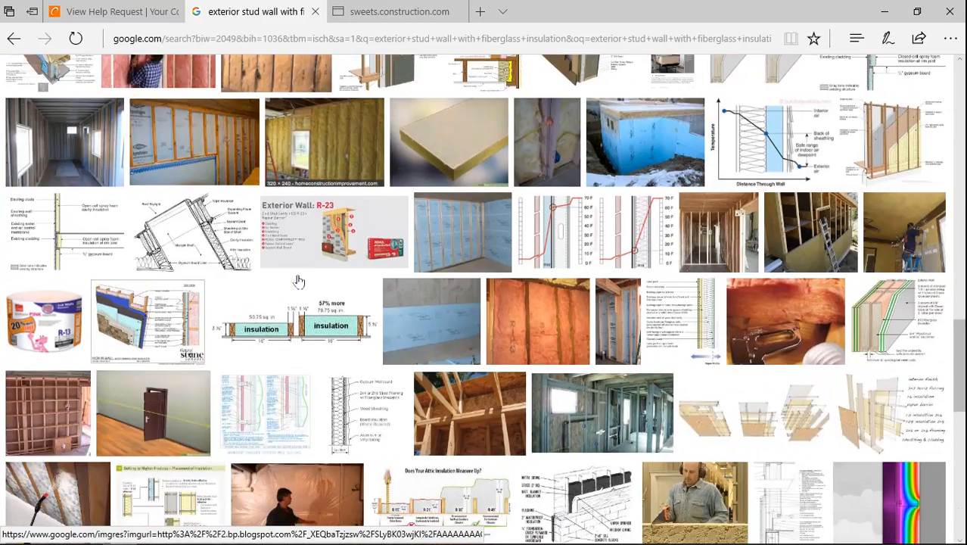
pyautogui.scroll(-2, 298, 283)
pyautogui.scroll(-5, 301, 282)
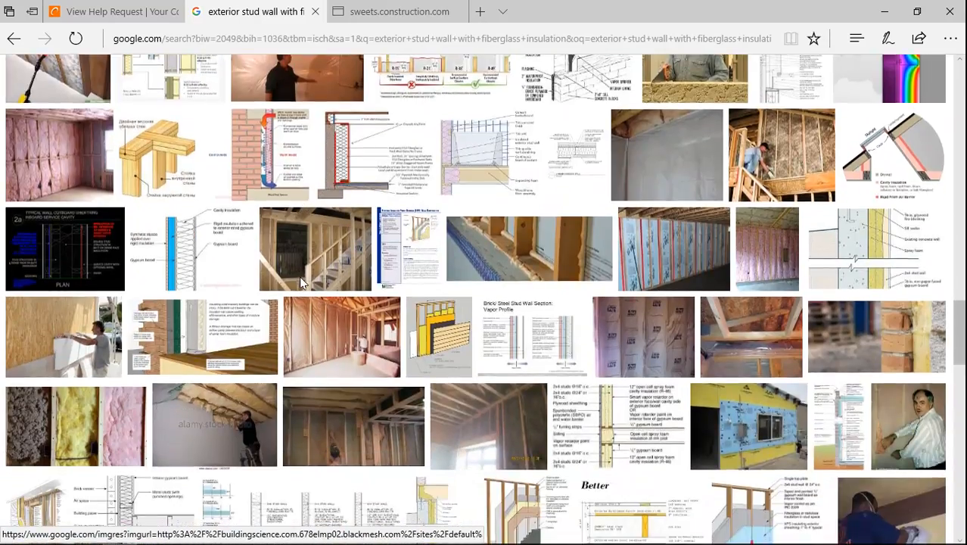
pyautogui.scroll(-10, 304, 278)
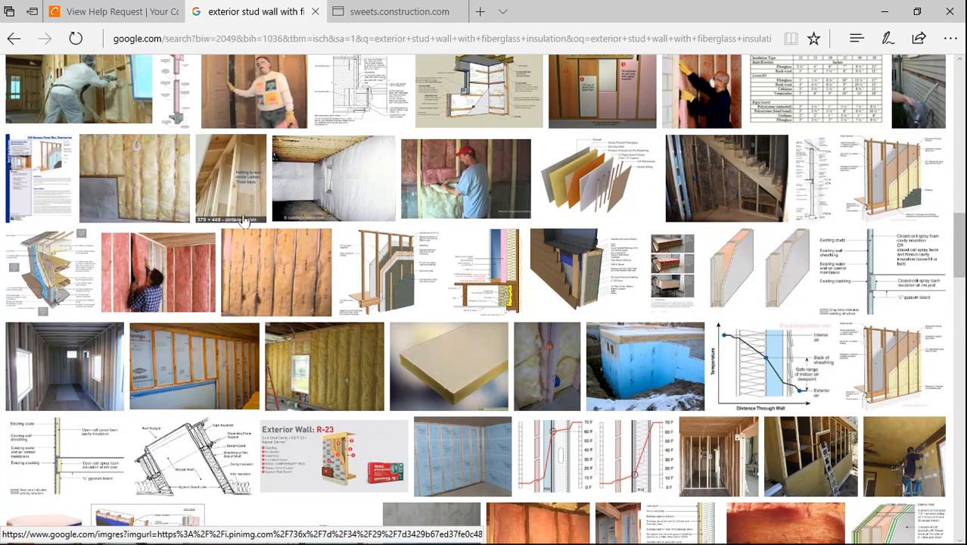
# Switch to the Revit project and start the Wall tool in the Level 1 floor plan.
pyautogui.moveTo(367, 539)
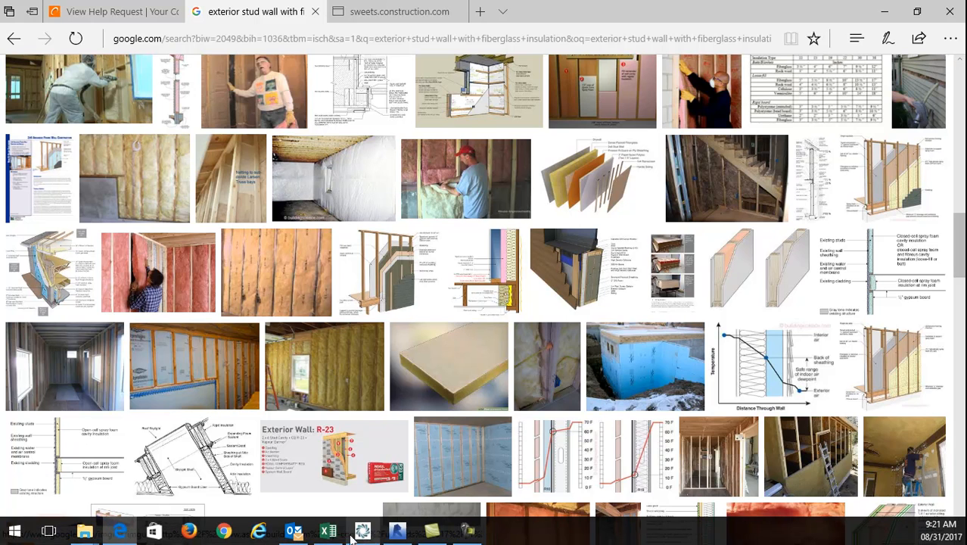
pyautogui.click(397, 531)
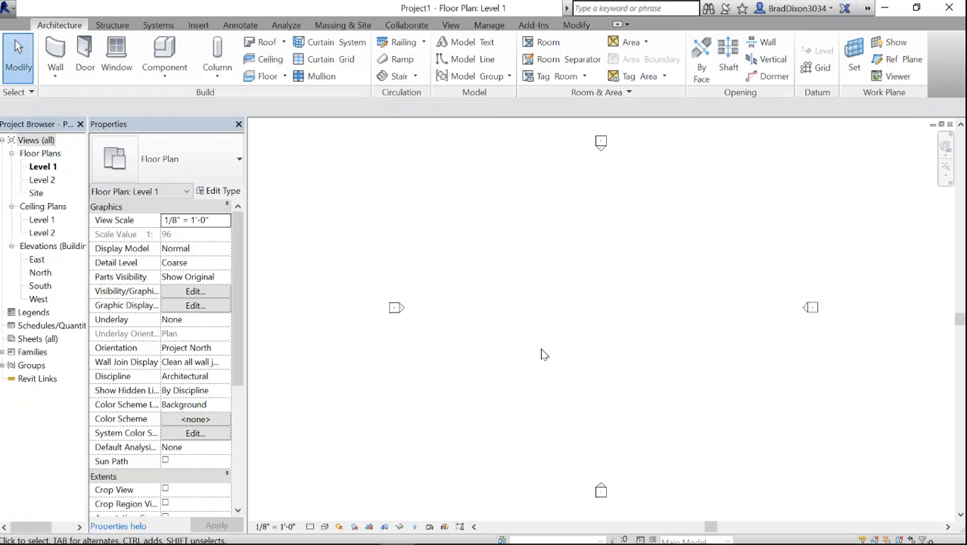
pyautogui.click(57, 51)
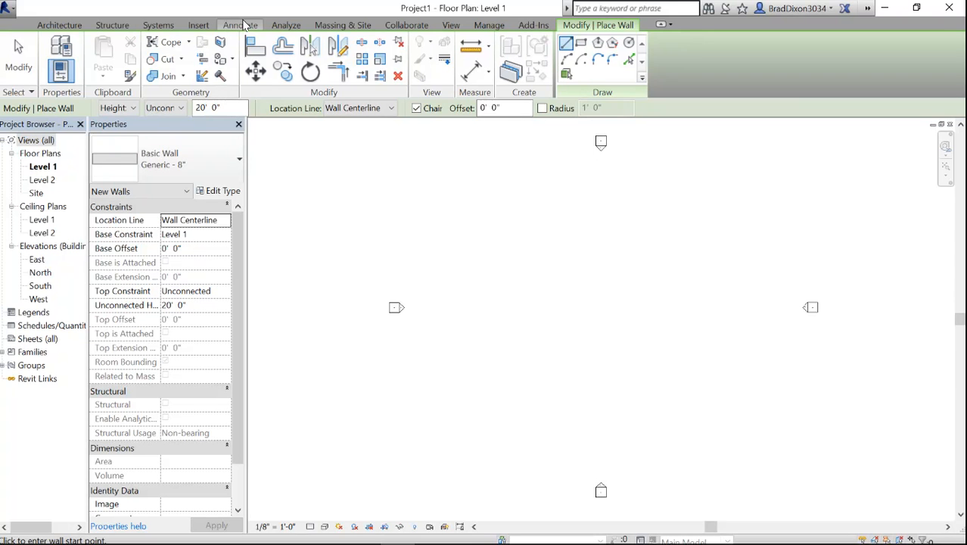
# Open the User Interface options to check which interface elements, such as Properties and Project Browser, are switched on.
pyautogui.click(452, 26)
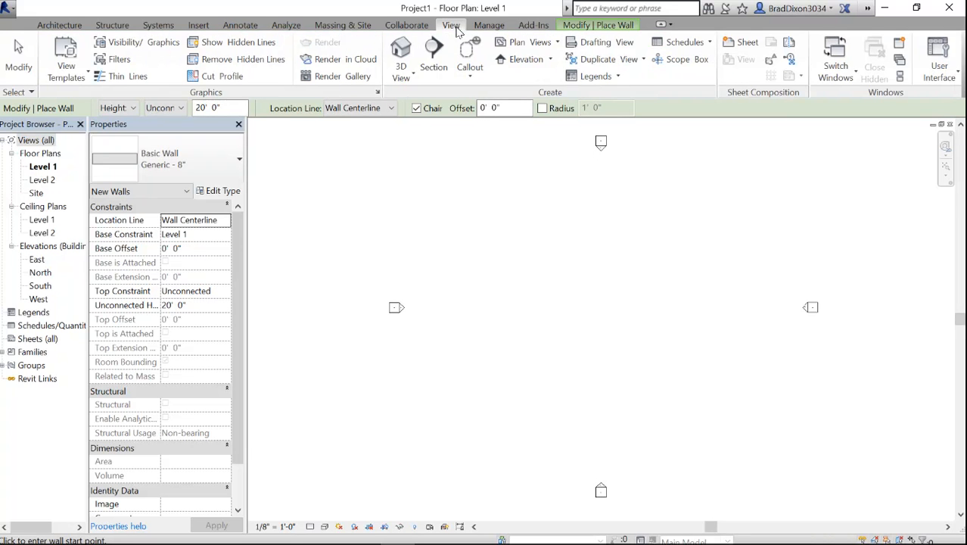
pyautogui.click(943, 64)
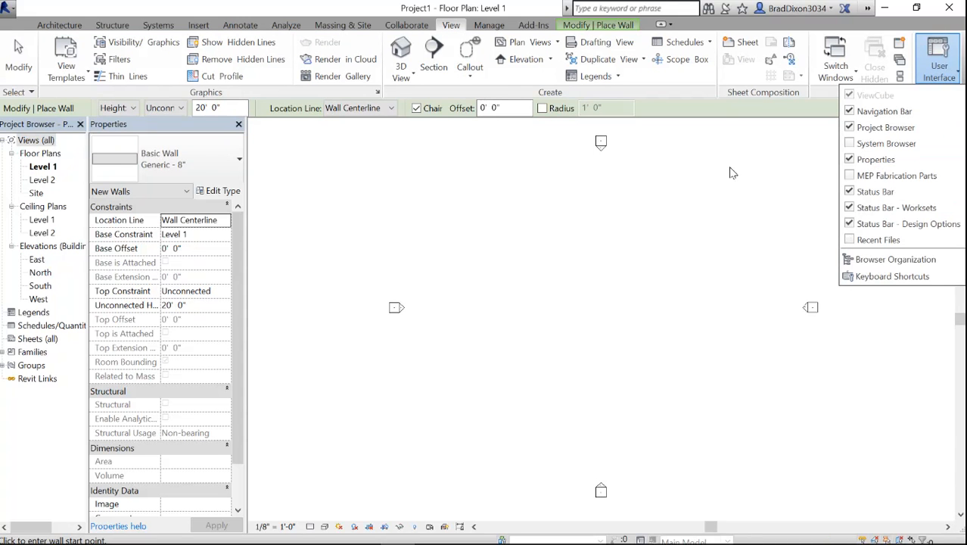
# Duplicate the Generic - 8" basic wall type and name the copy Tiny House Exterior Wall.
pyautogui.click(673, 208)
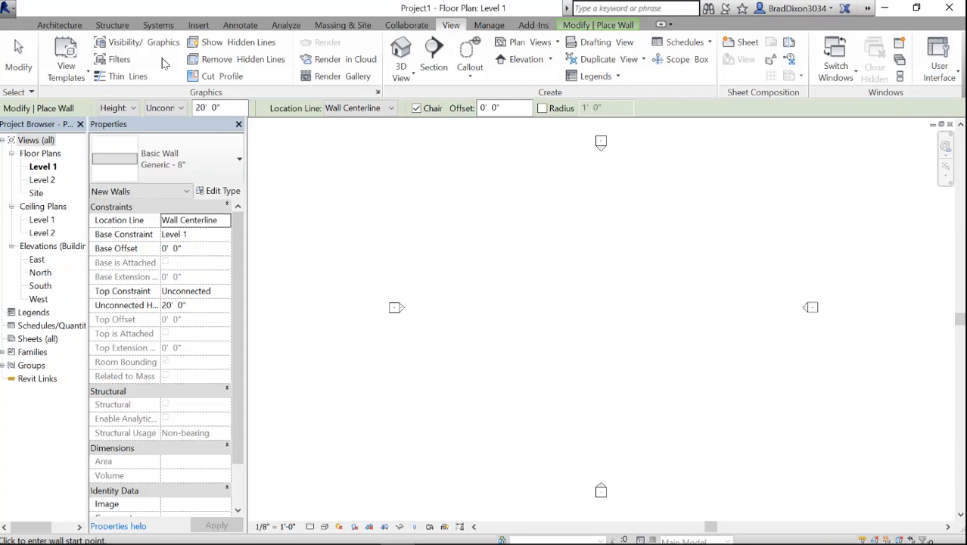
pyautogui.click(66, 28)
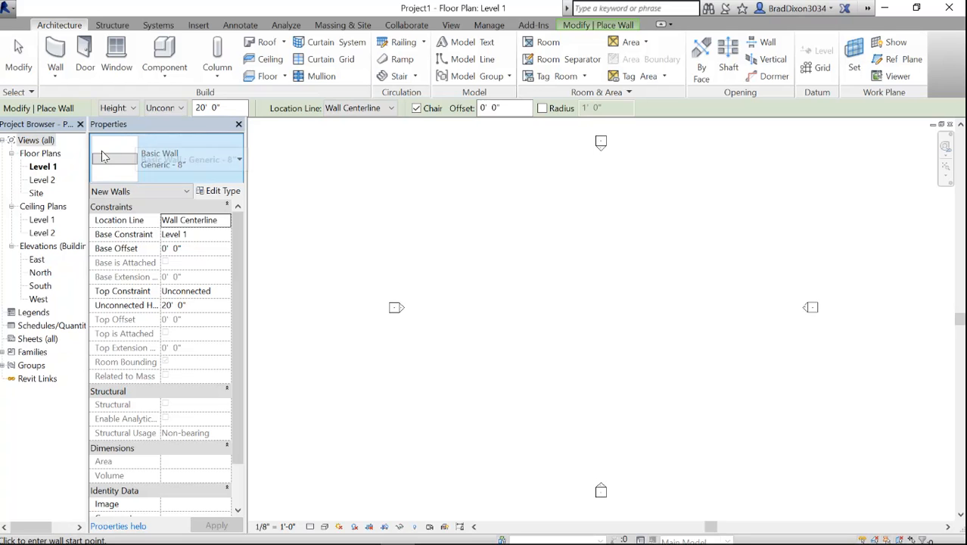
pyautogui.click(230, 192)
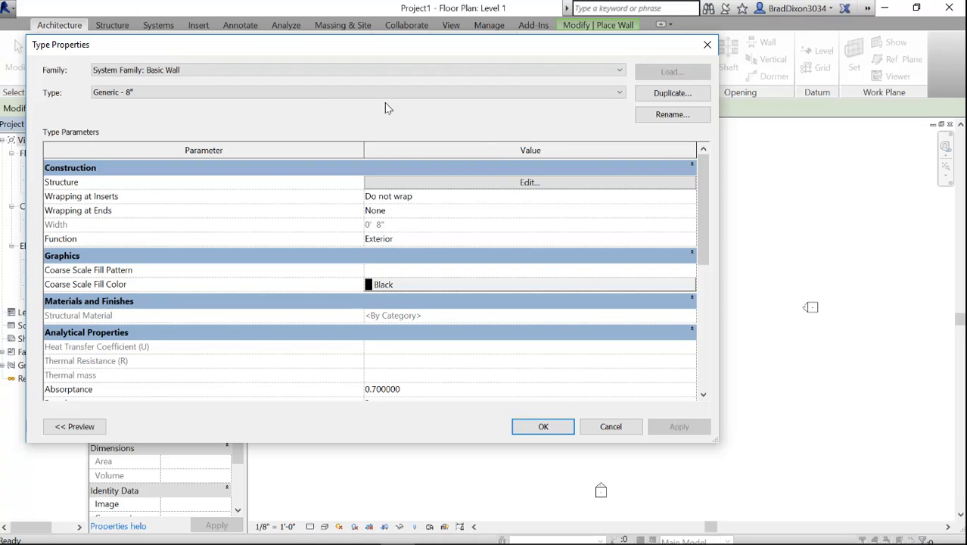
pyautogui.click(675, 94)
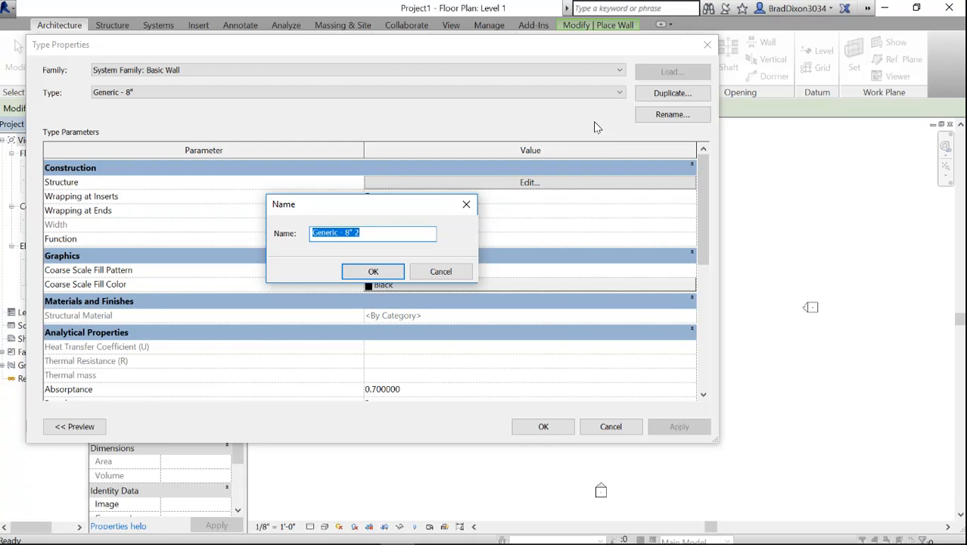
pyautogui.write('t')
pyautogui.press('BackSpace')
pyautogui.write('Tiny House Exterior Wall')
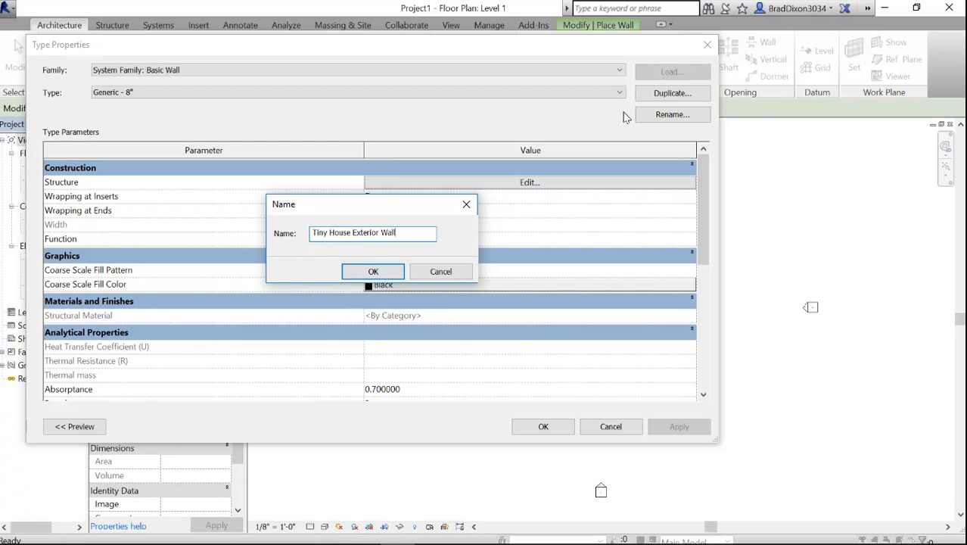
pyautogui.click(374, 272)
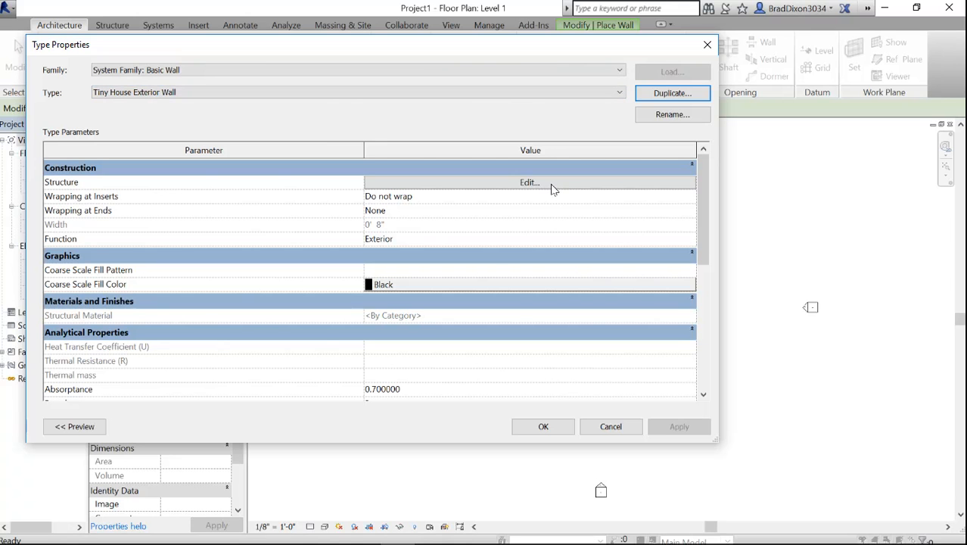
# Open the wall type's structure for editing and set the Structure [1] layer thickness to 3.5".
pyautogui.click(470, 183)
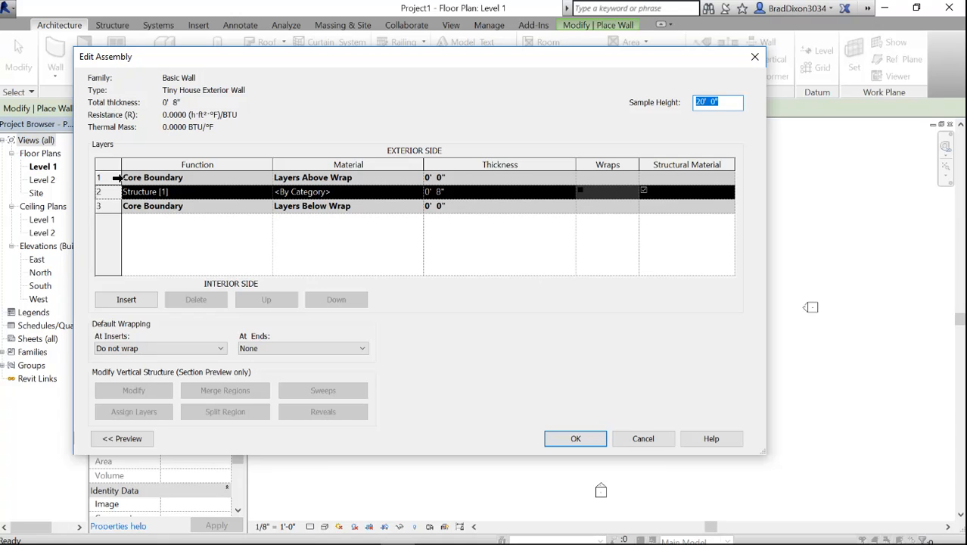
pyautogui.click(443, 197)
pyautogui.doubleClick(438, 191)
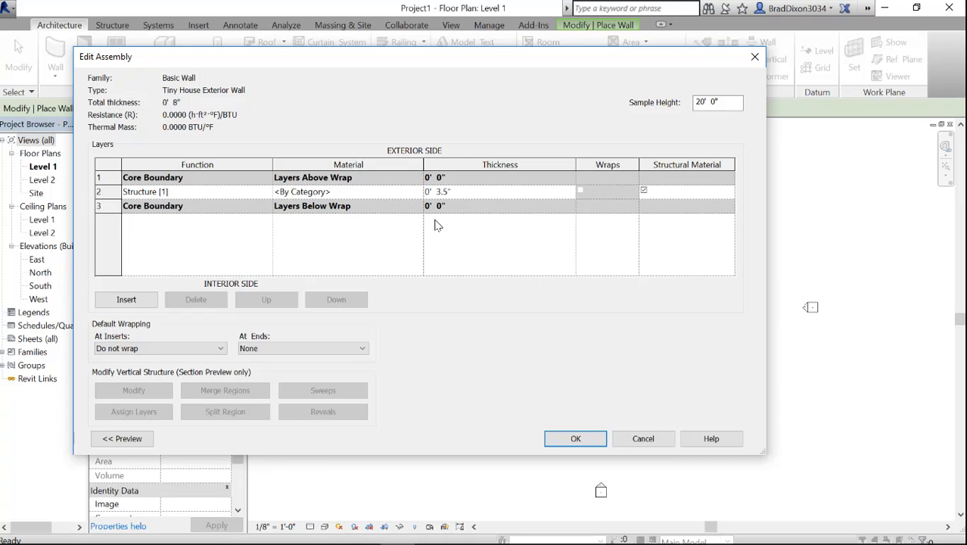
pyautogui.press('Return')
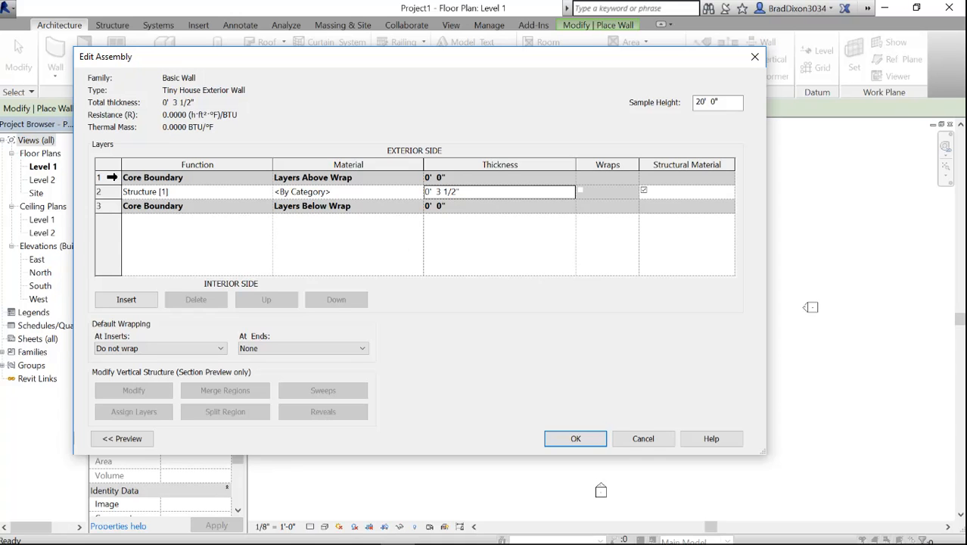
# Insert a layer outside the exterior core boundary and set its function to Substrate [2].
pyautogui.click(111, 177)
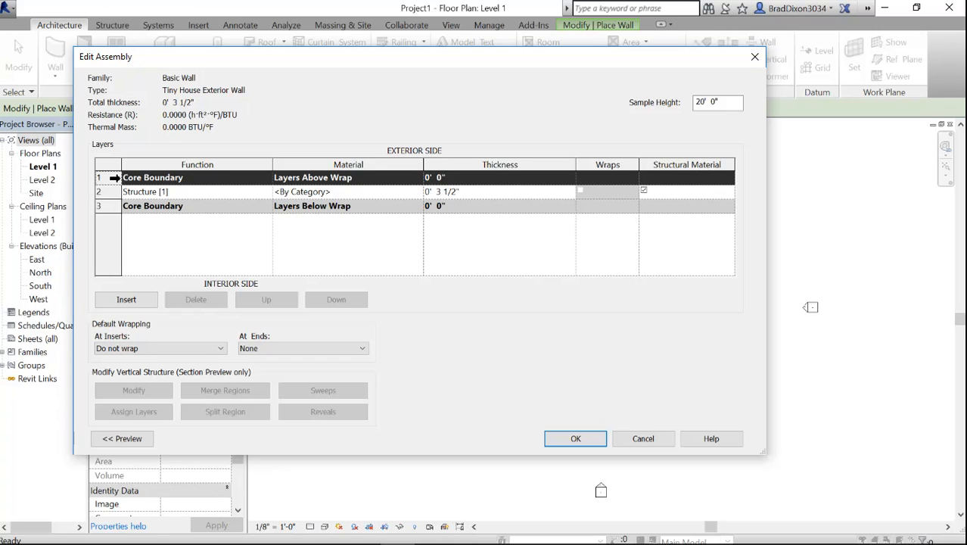
pyautogui.click(126, 300)
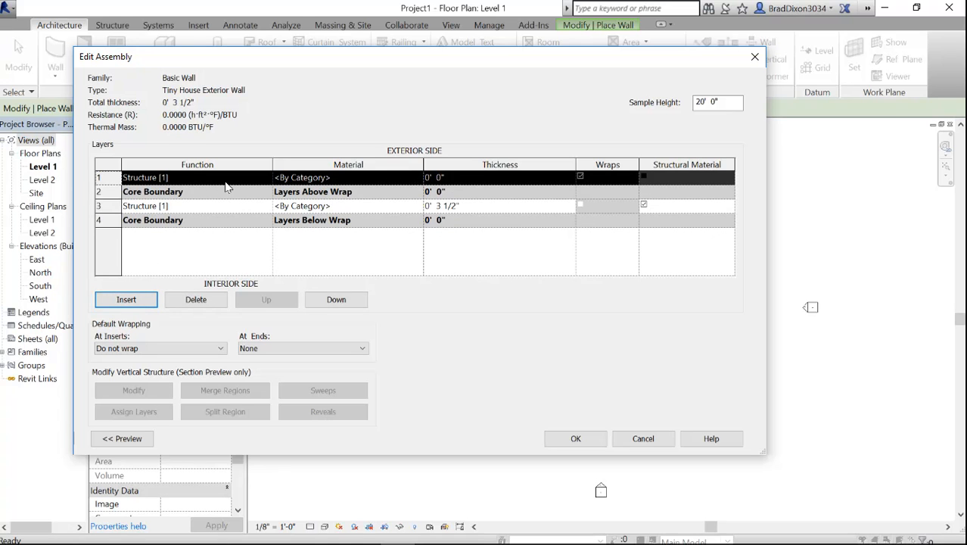
pyautogui.click(269, 177)
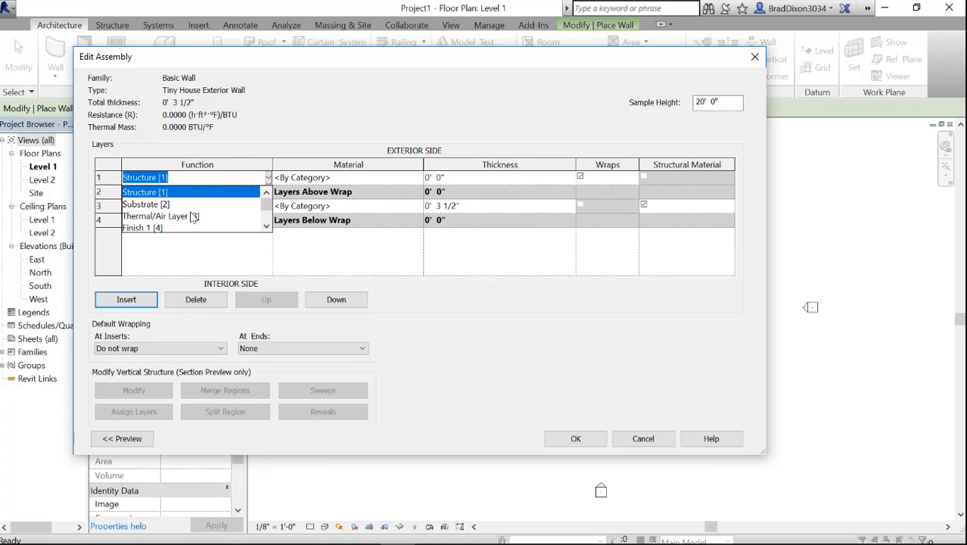
pyautogui.click(151, 207)
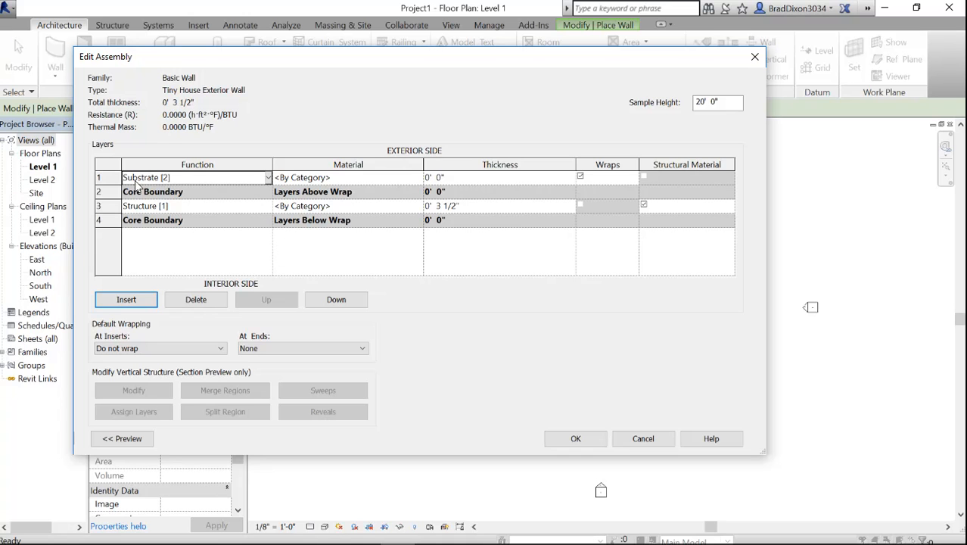
pyautogui.click(267, 178)
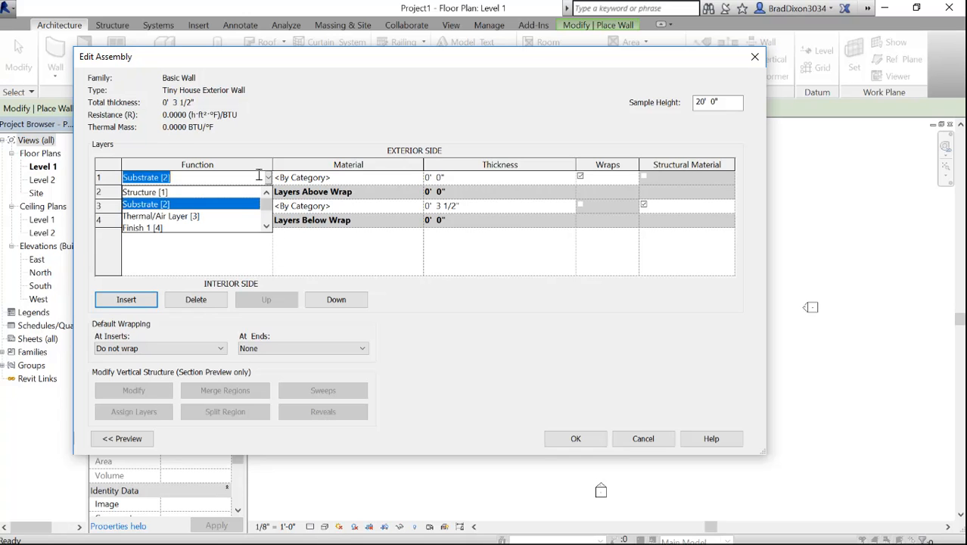
pyautogui.click(194, 209)
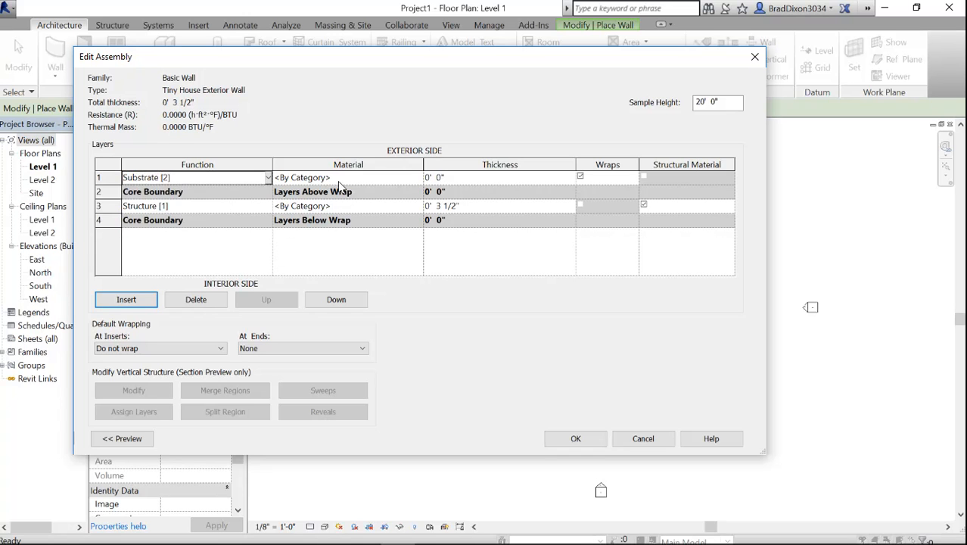
# Assign the Plywood, Sheathing material to the substrate layer.
pyautogui.click(391, 179)
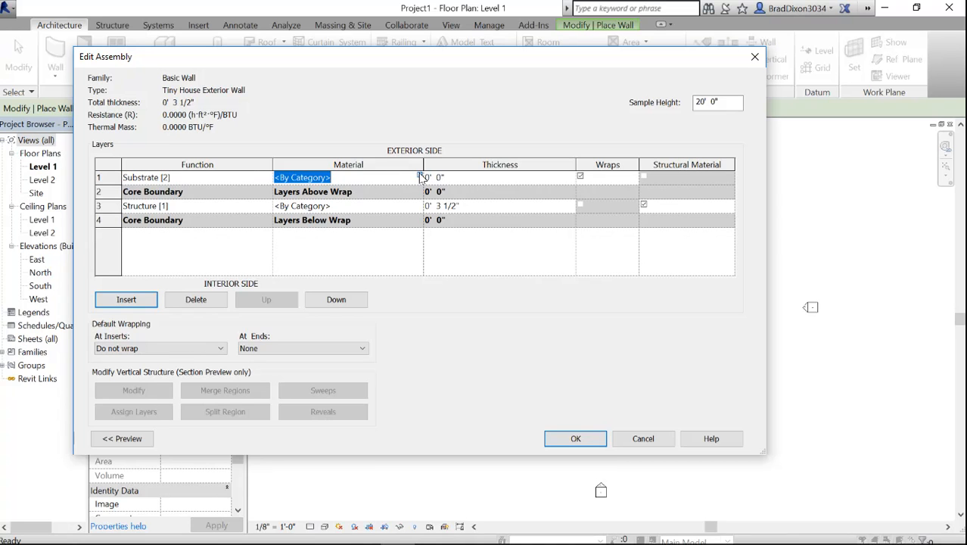
pyautogui.click(420, 177)
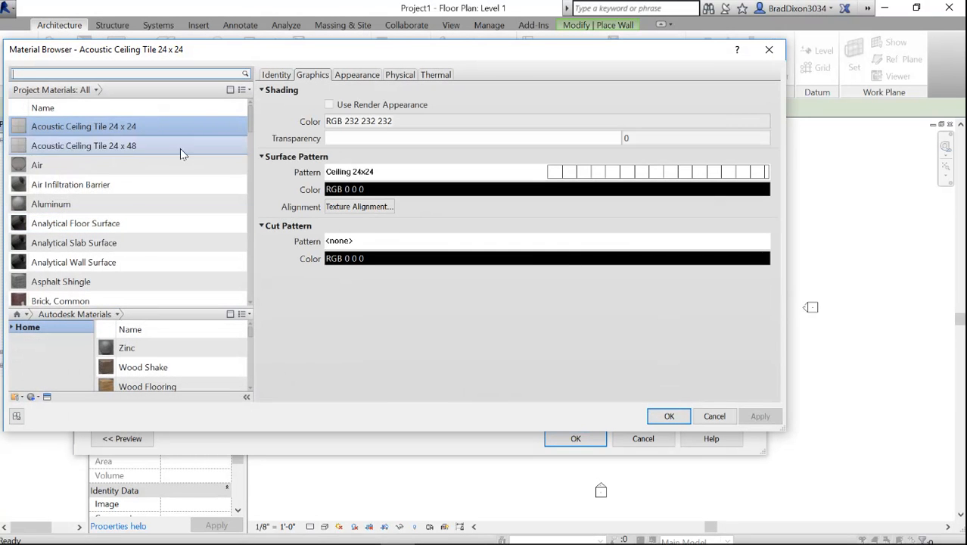
pyautogui.scroll(-4, 128, 205)
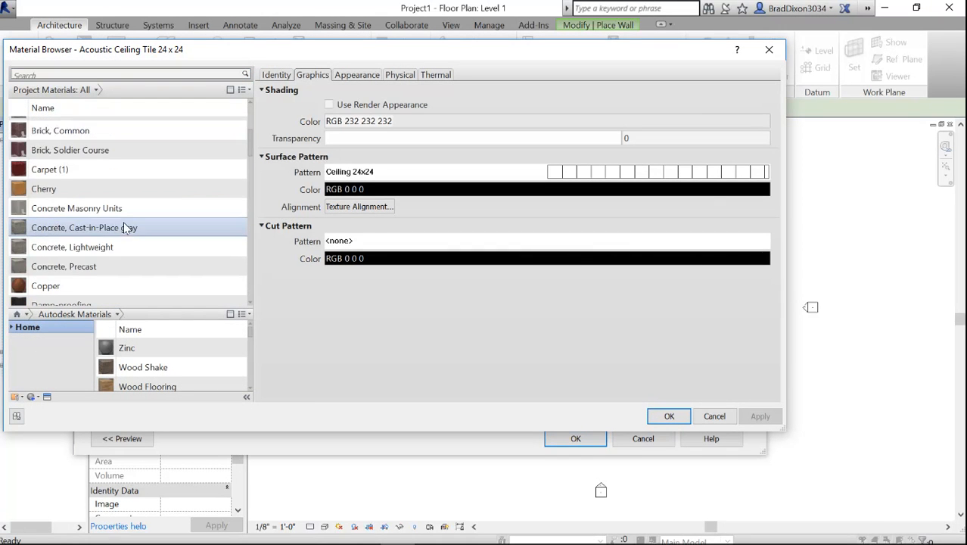
pyautogui.scroll(-6, 129, 230)
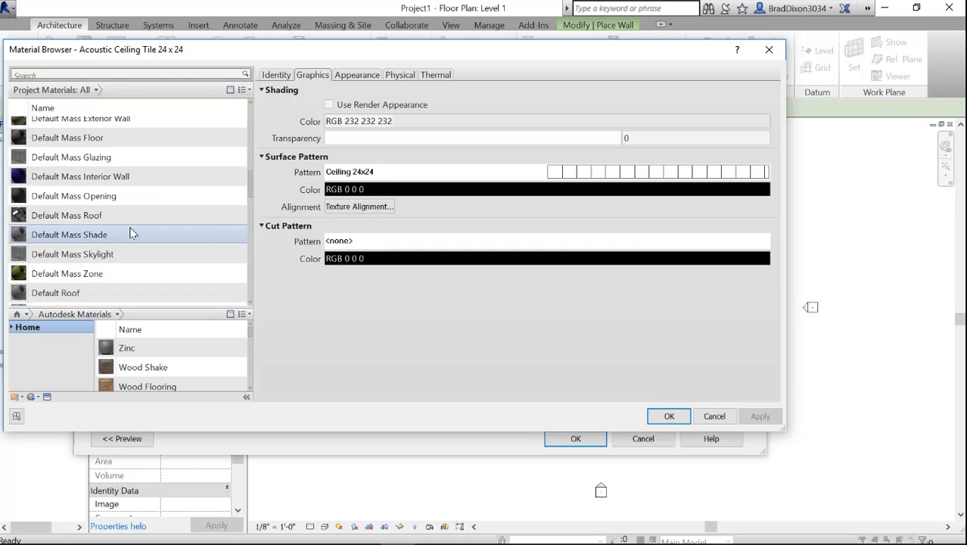
pyautogui.scroll(-2, 132, 231)
pyautogui.scroll(-3, 132, 233)
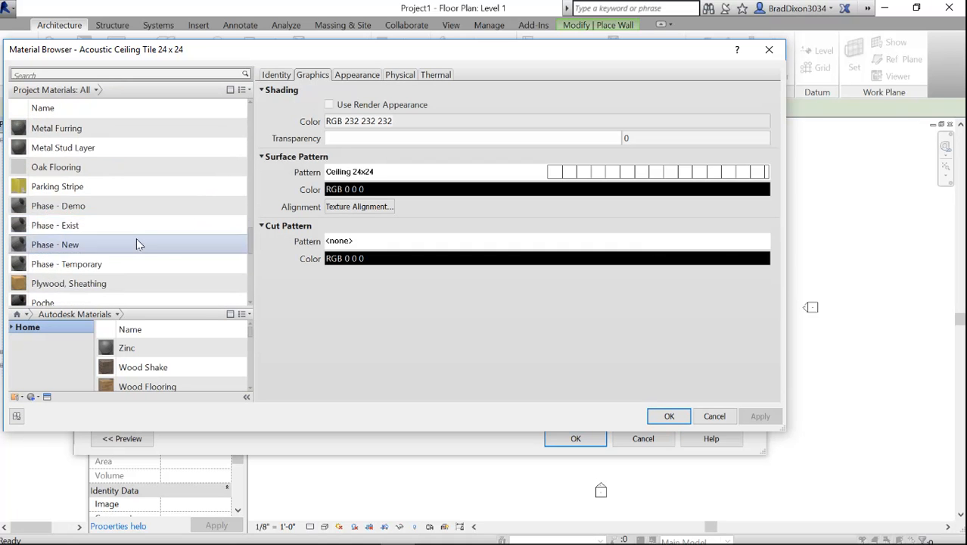
pyautogui.click(97, 284)
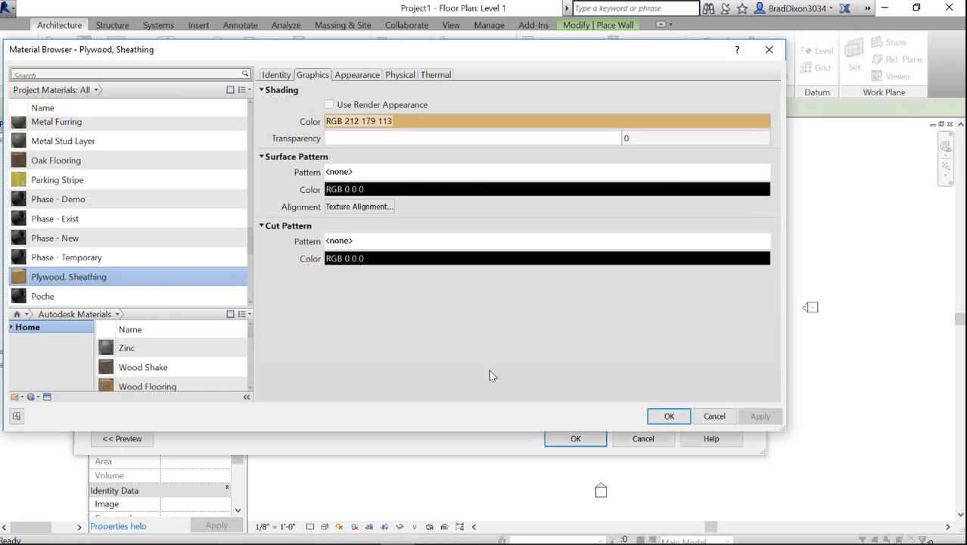
pyautogui.click(669, 418)
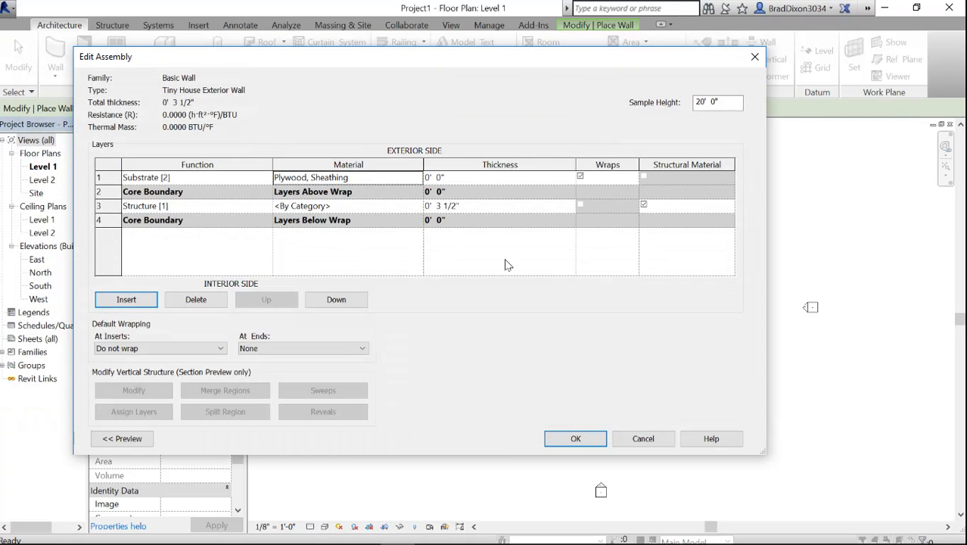
# Add a layer on the interior side below the core boundary and set its function to Finish 1 [4].
pyautogui.click(109, 221)
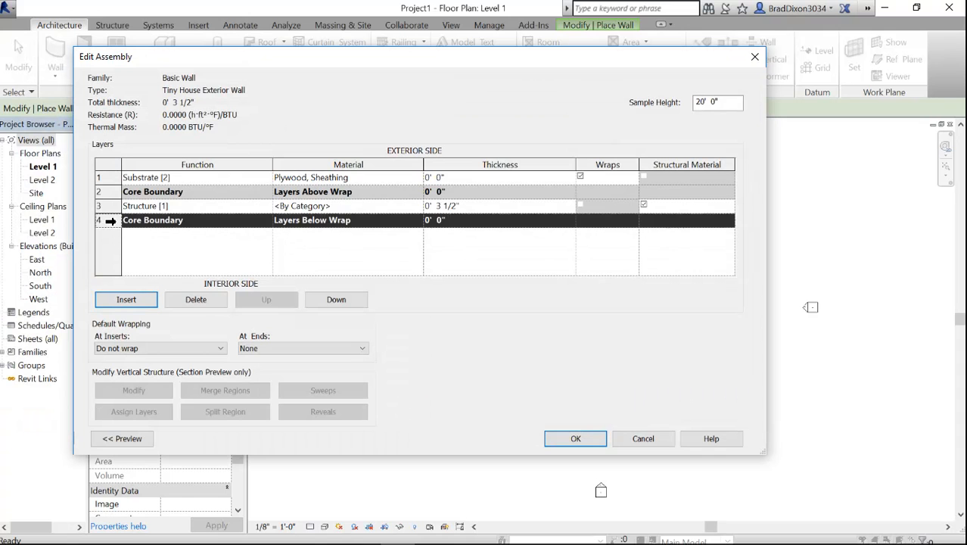
pyautogui.click(127, 300)
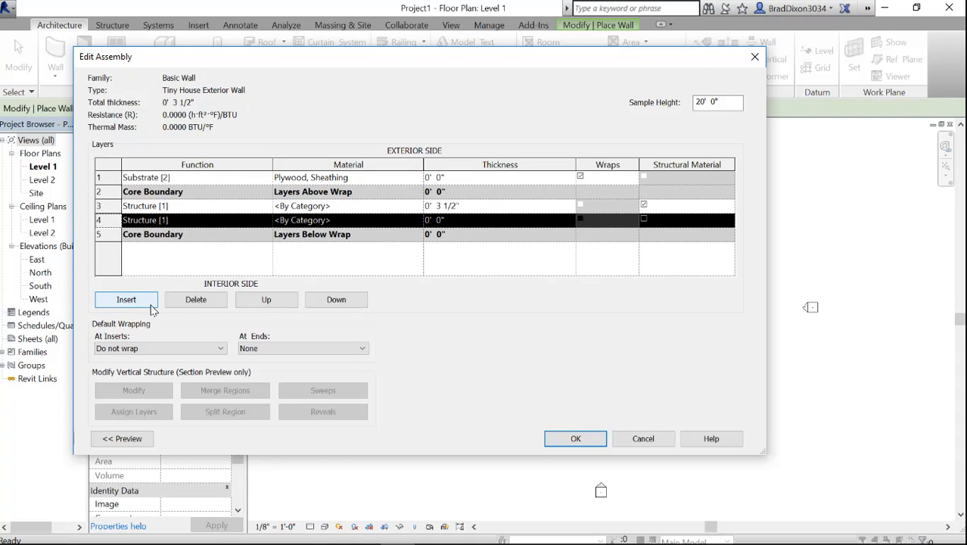
pyautogui.click(334, 301)
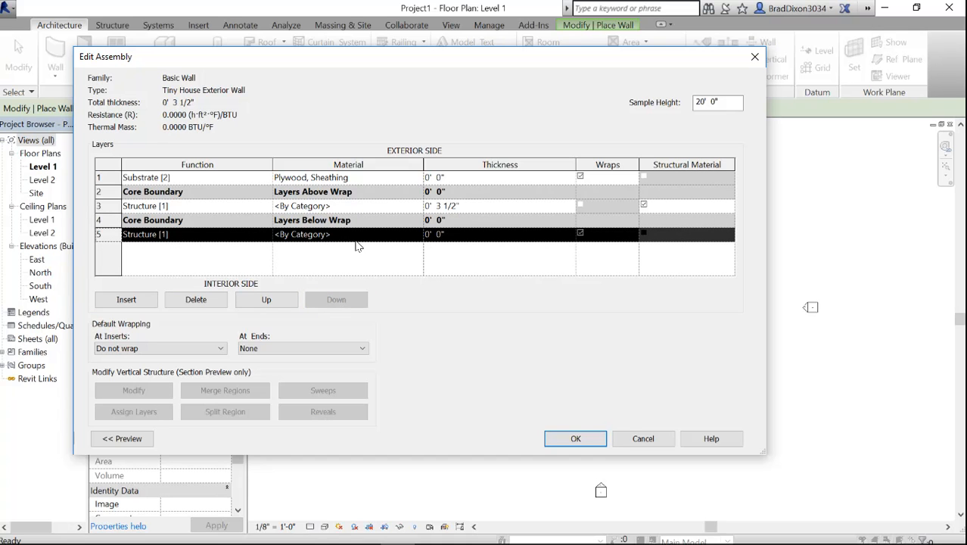
pyautogui.click(270, 236)
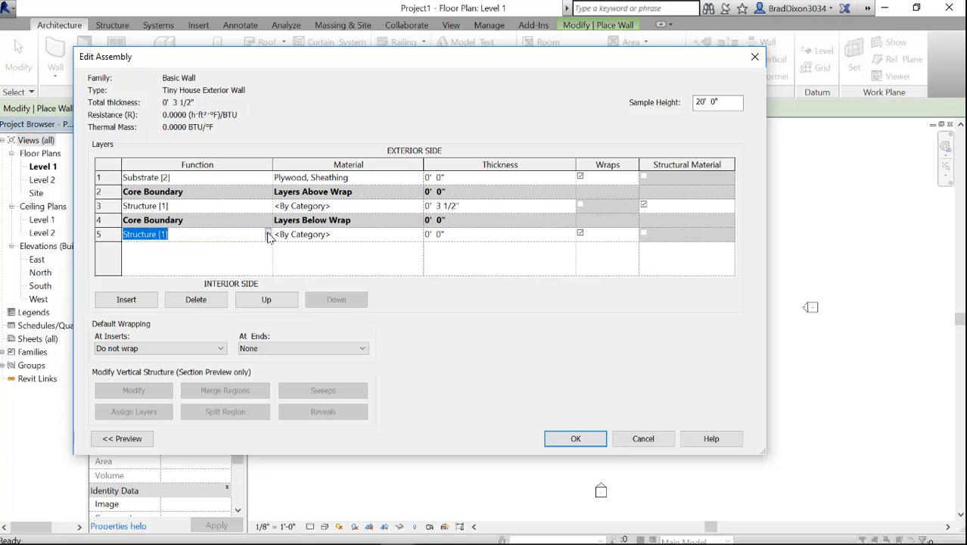
pyautogui.click(268, 235)
pyautogui.scroll(-1, 184, 260)
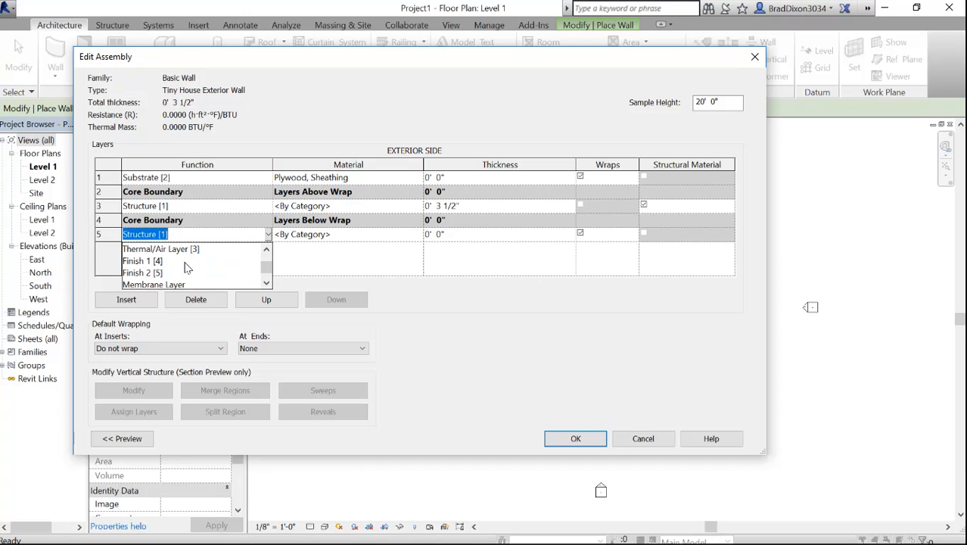
pyautogui.click(143, 262)
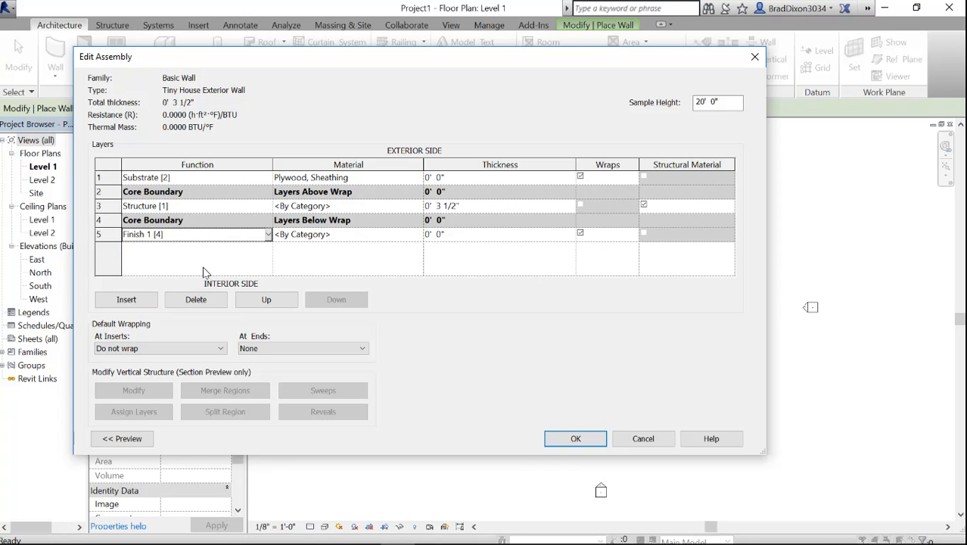
# Assign Gypsum Wall Board to the interior finish layer and set its thickness to 1/2".
pyautogui.click(408, 235)
pyautogui.click(417, 235)
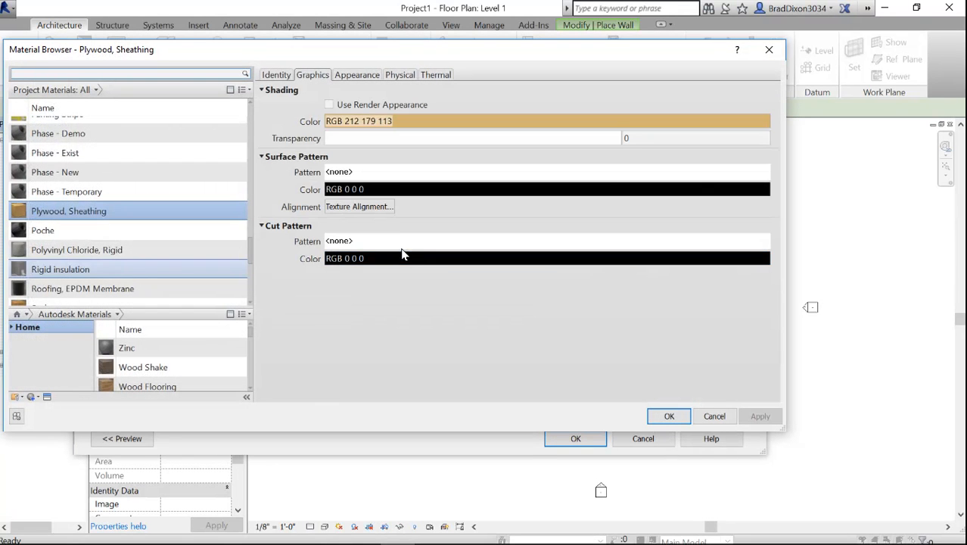
pyautogui.scroll(2, 146, 259)
pyautogui.scroll(3, 146, 257)
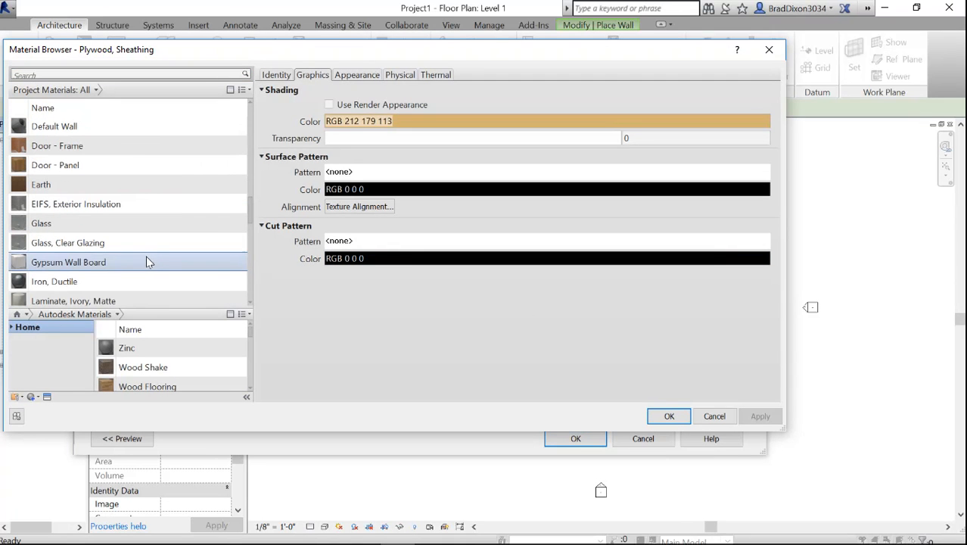
pyautogui.click(95, 267)
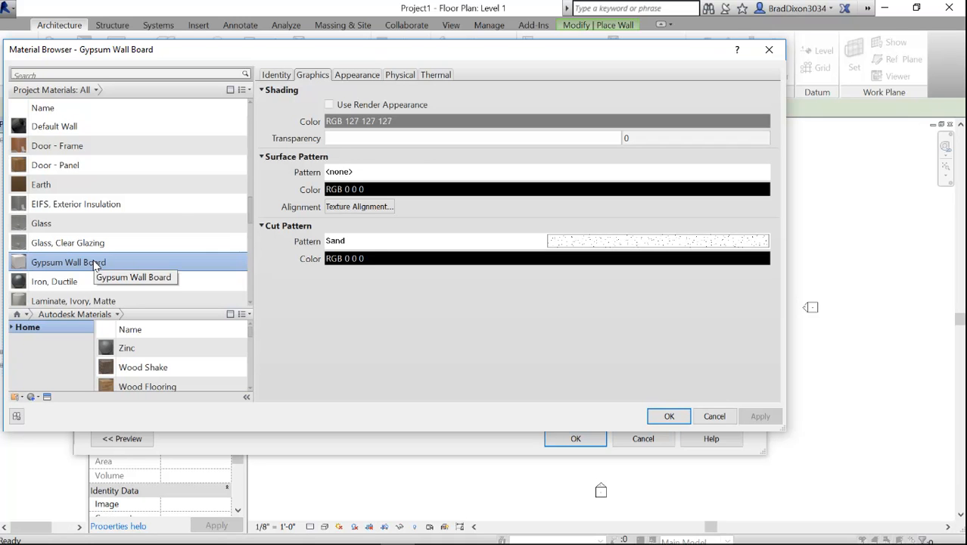
pyautogui.click(669, 415)
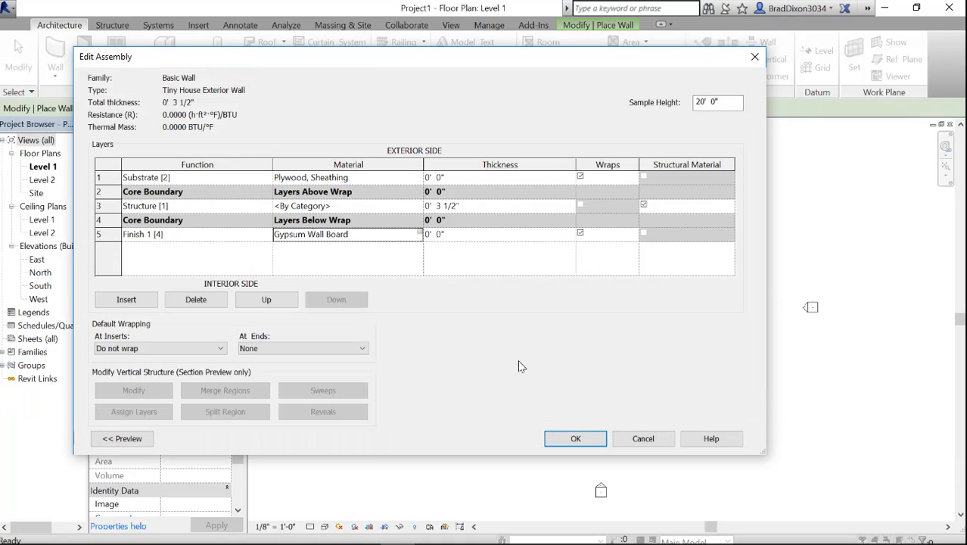
pyautogui.click(439, 235)
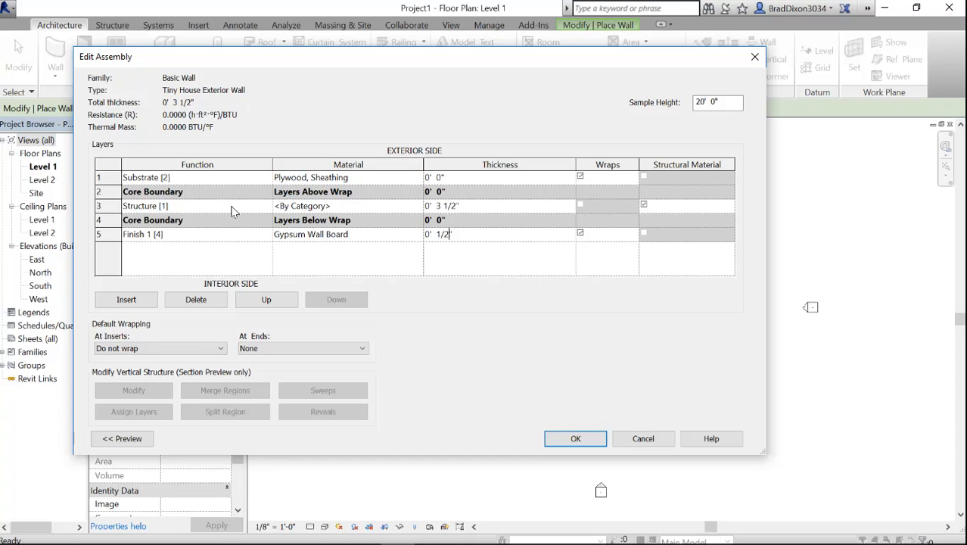
# Insert a layer on the exterior side of the plywood substrate and set its function to Finish 1 [4].
pyautogui.click(113, 177)
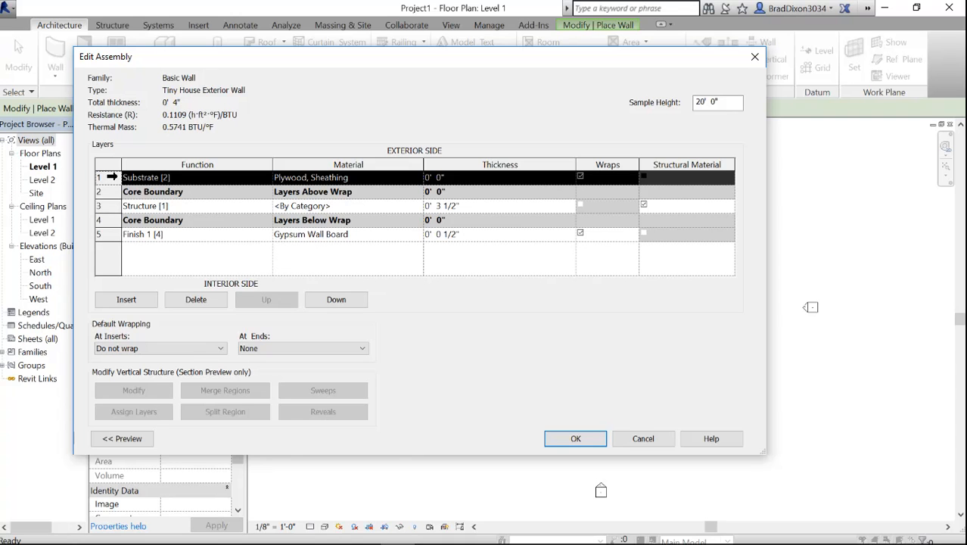
pyautogui.click(126, 300)
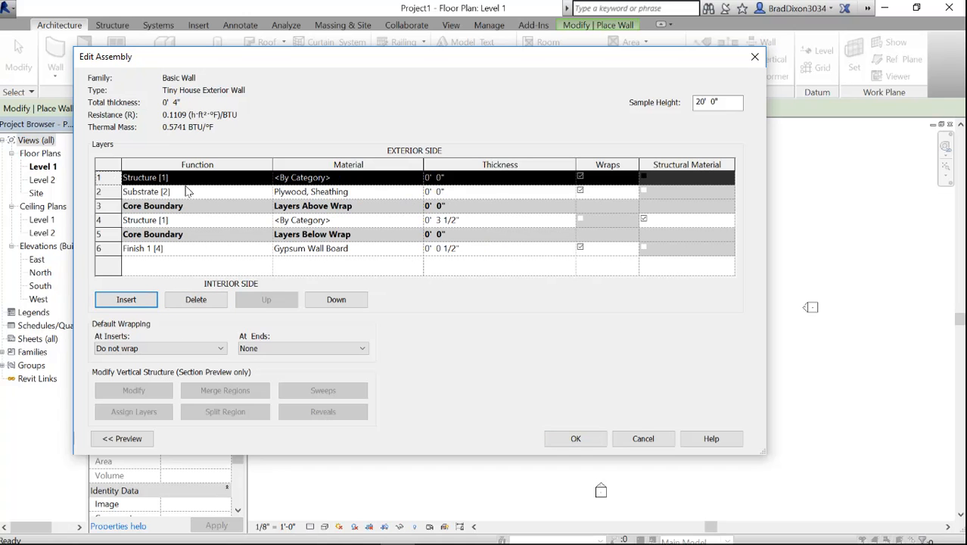
pyautogui.click(266, 179)
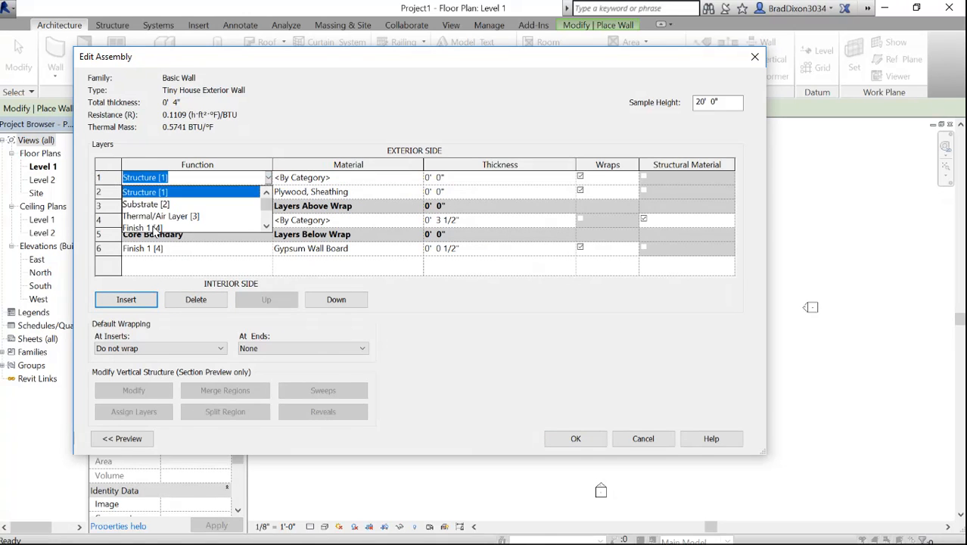
pyautogui.click(149, 228)
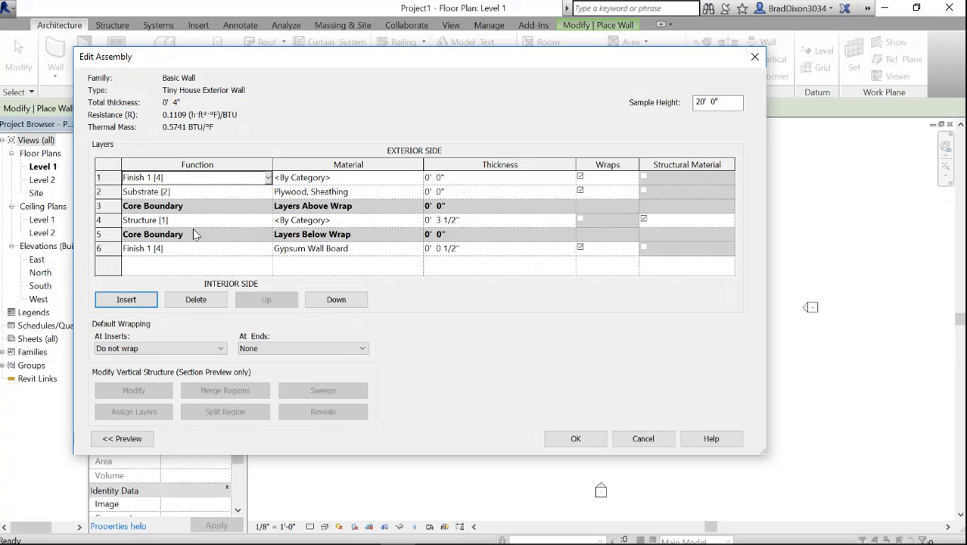
# Look through the project materials for a siding material for the exterior Finish 1 layer.
pyautogui.click(420, 179)
pyautogui.click(419, 178)
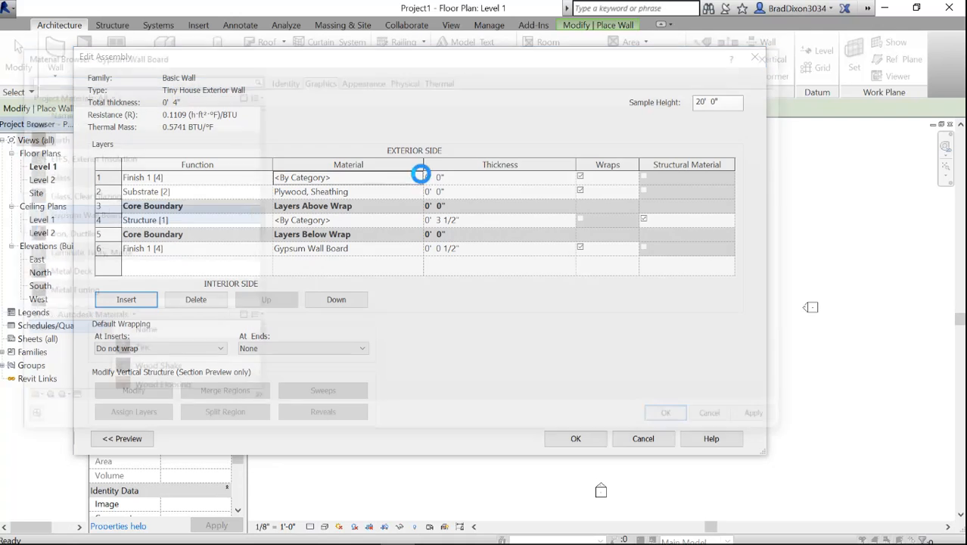
pyautogui.scroll(-3, 132, 205)
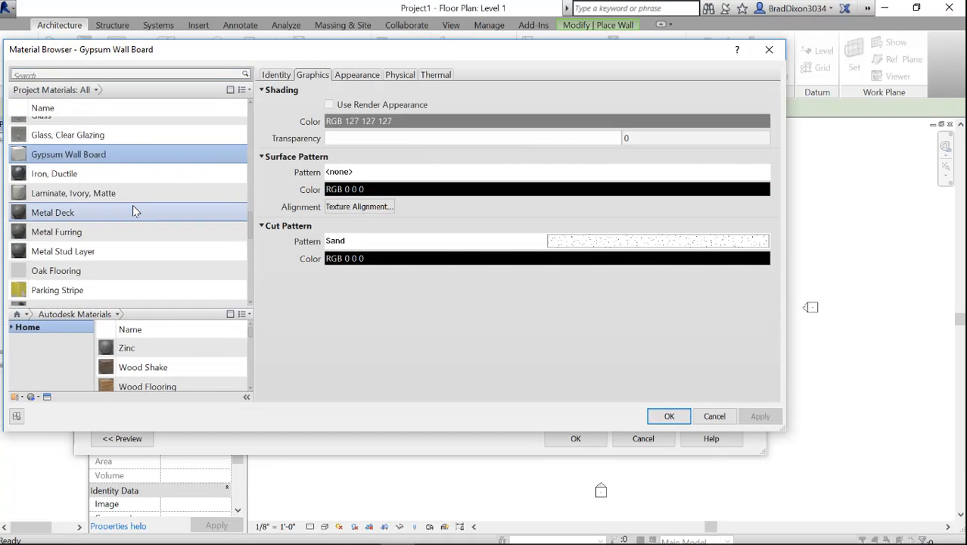
pyautogui.scroll(-5, 134, 224)
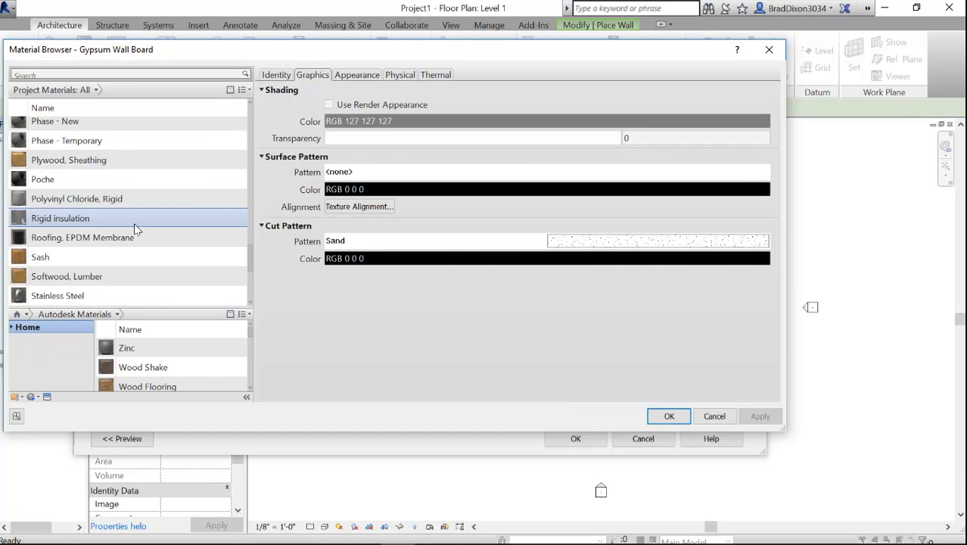
pyautogui.scroll(-2, 133, 223)
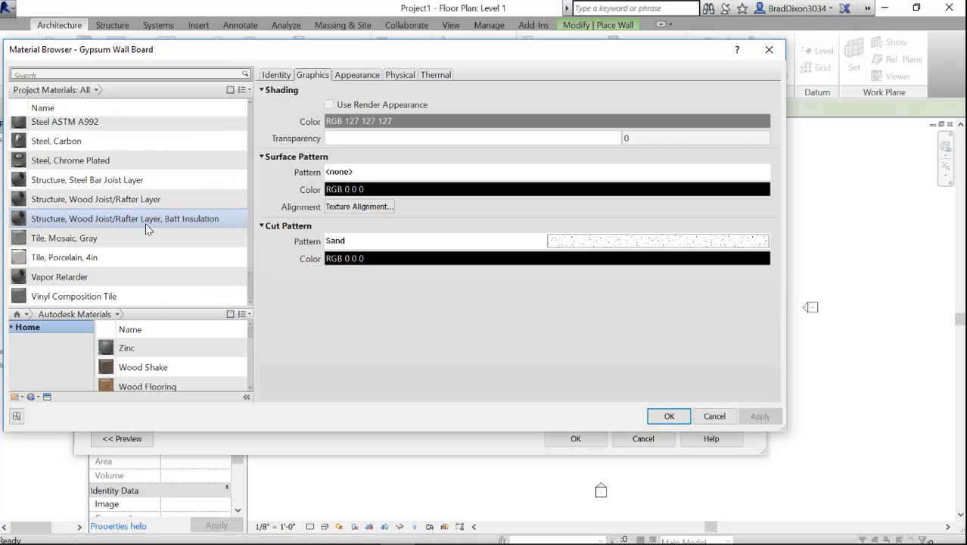
pyautogui.scroll(2, 143, 216)
pyautogui.scroll(7, 146, 217)
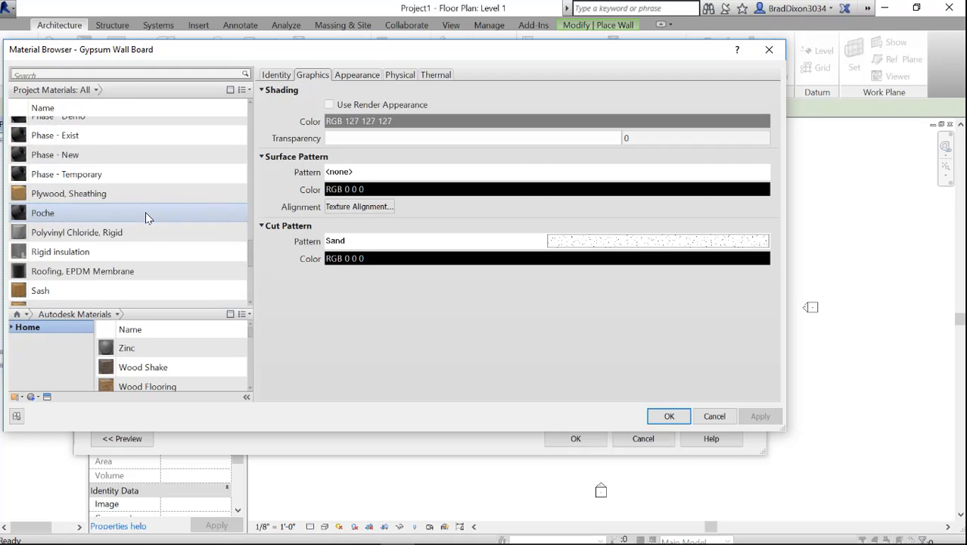
pyautogui.scroll(9, 147, 216)
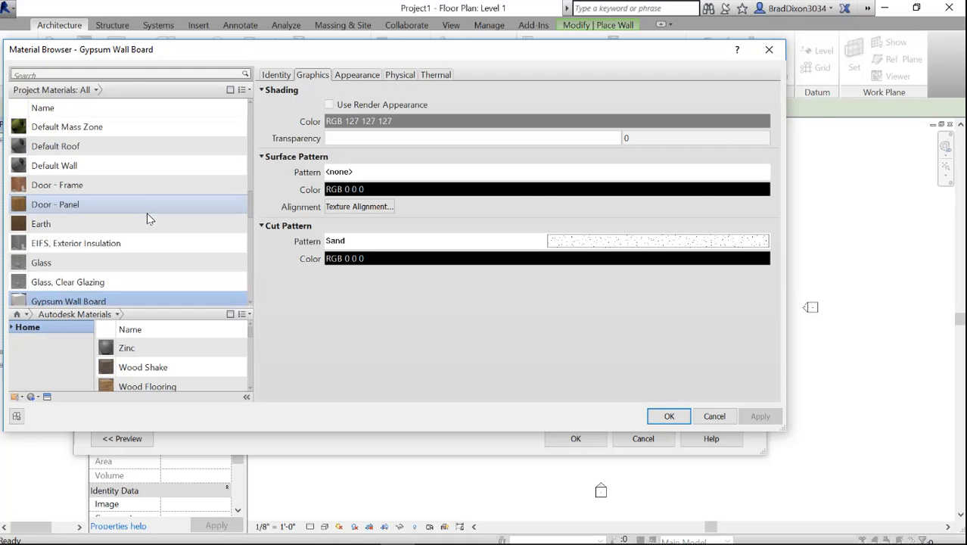
pyautogui.scroll(5, 148, 218)
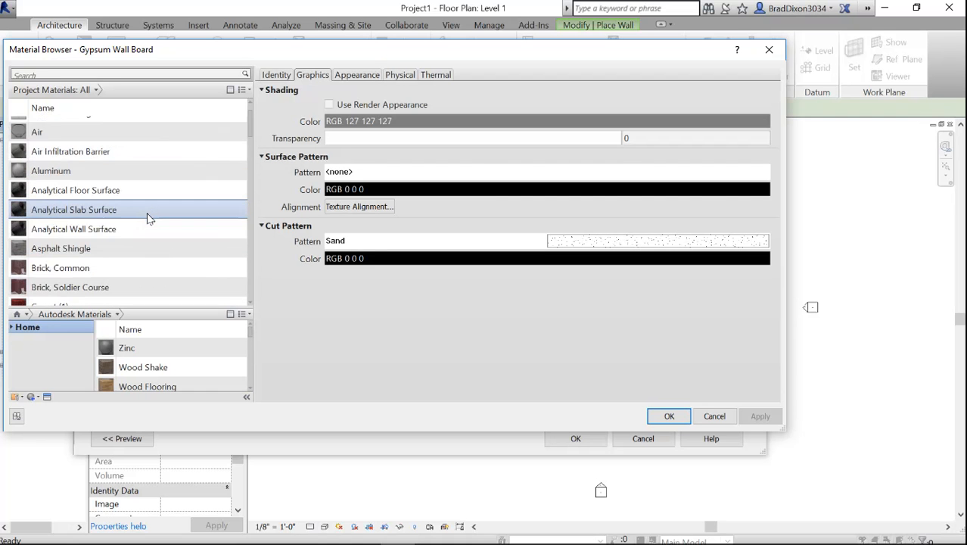
pyautogui.scroll(-5, 147, 217)
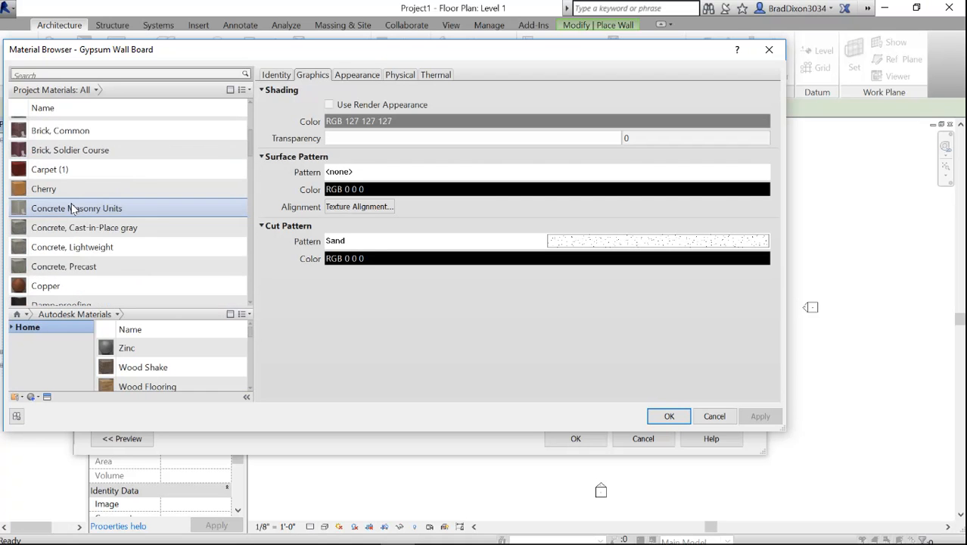
pyautogui.click(119, 314)
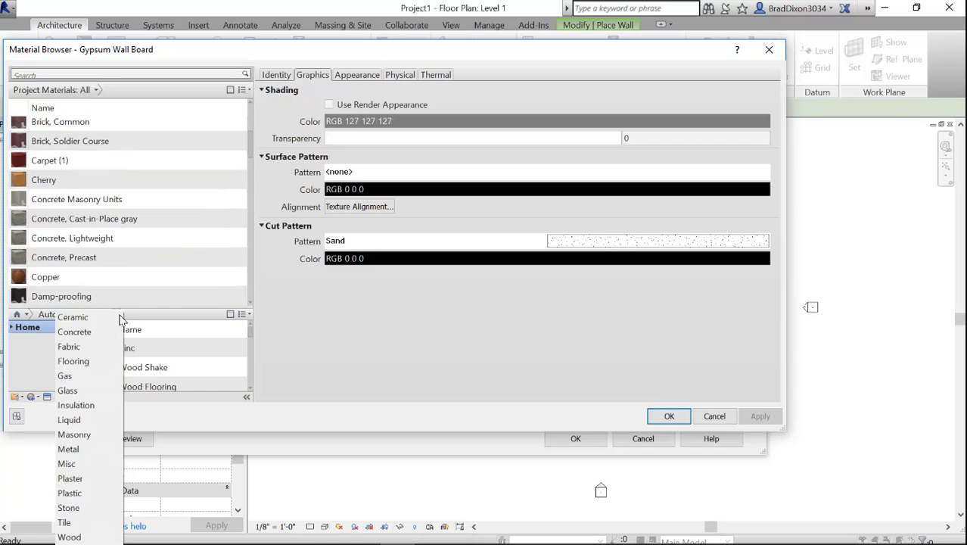
pyautogui.click(25, 315)
pyautogui.click(17, 397)
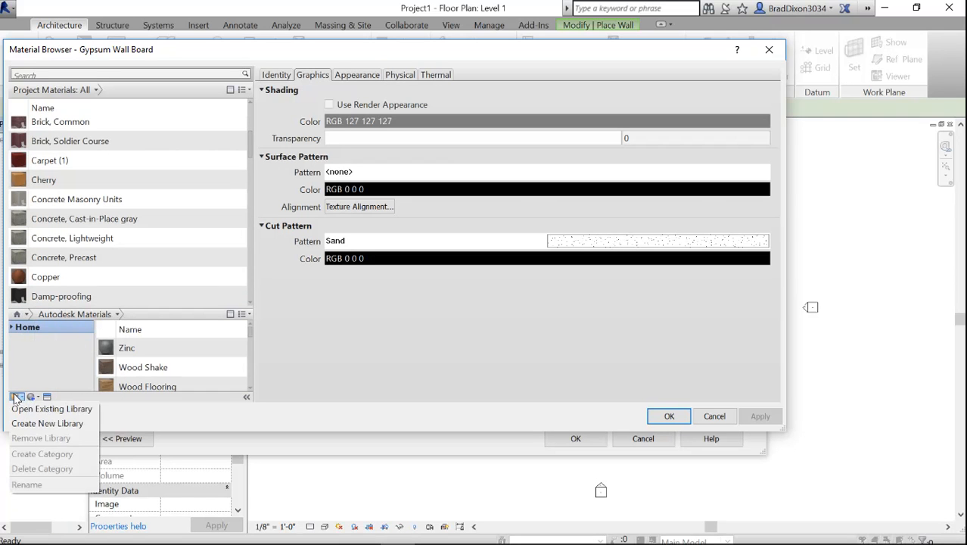
pyautogui.click(47, 398)
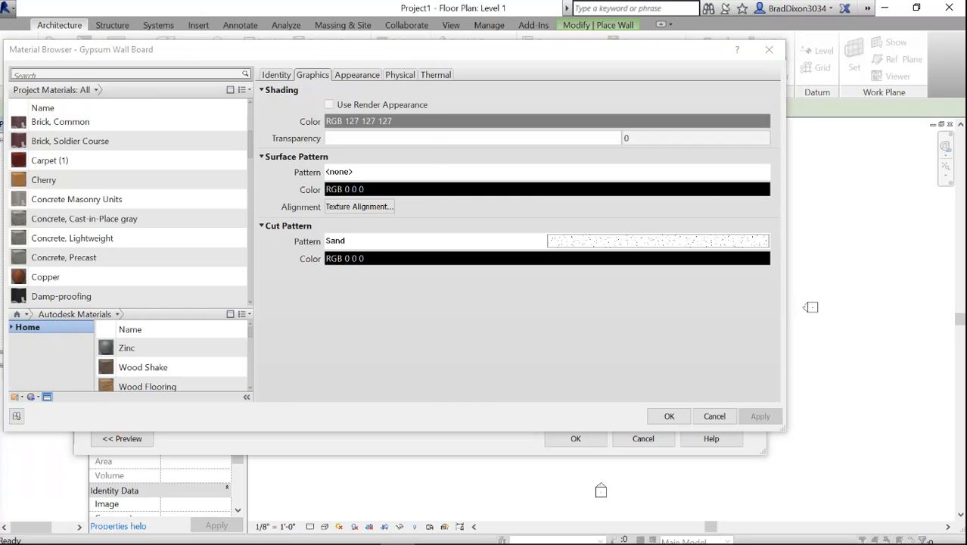
pyautogui.moveTo(272, 72); pyautogui.dragTo(225, 67)
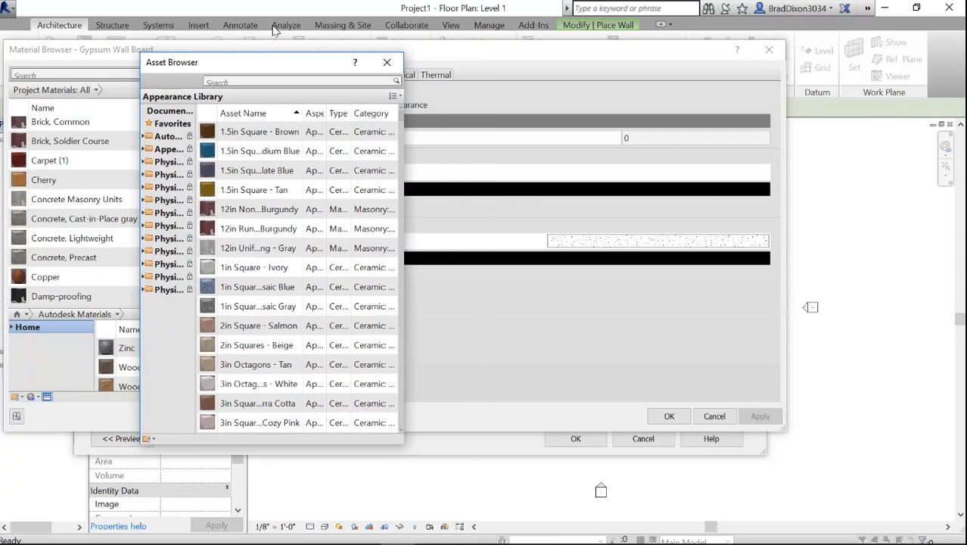
pyautogui.click(386, 62)
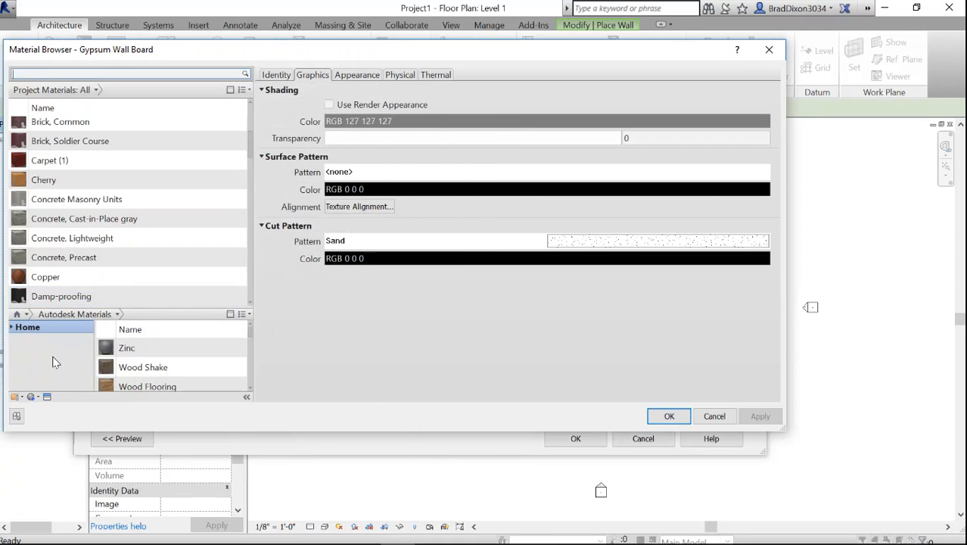
# Browse the appearance library in a widened Asset Browser for an exterior siding finish, and close it.
pyautogui.click(47, 396)
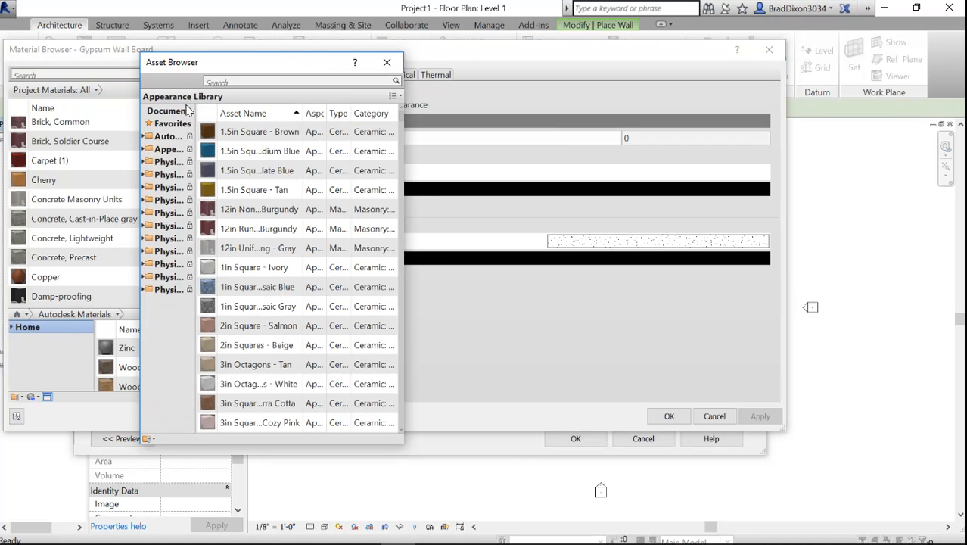
pyautogui.moveTo(404, 150); pyautogui.dragTo(761, 139)
pyautogui.scroll(-15, 344, 227)
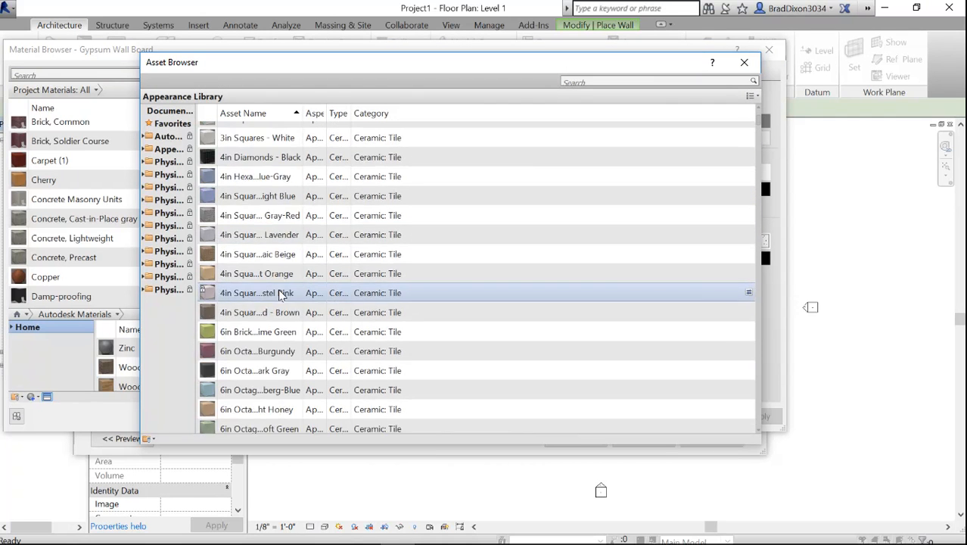
pyautogui.scroll(-15, 280, 293)
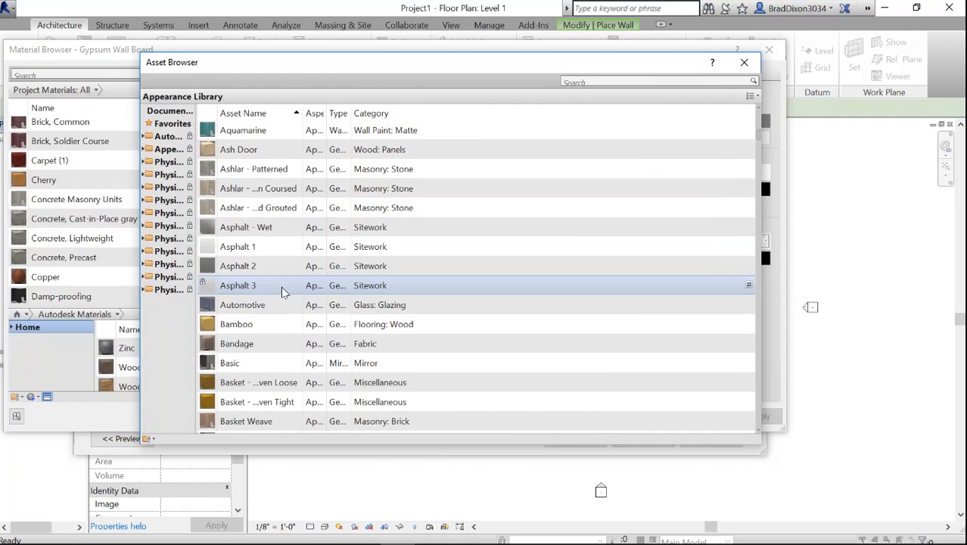
pyautogui.scroll(-8, 282, 293)
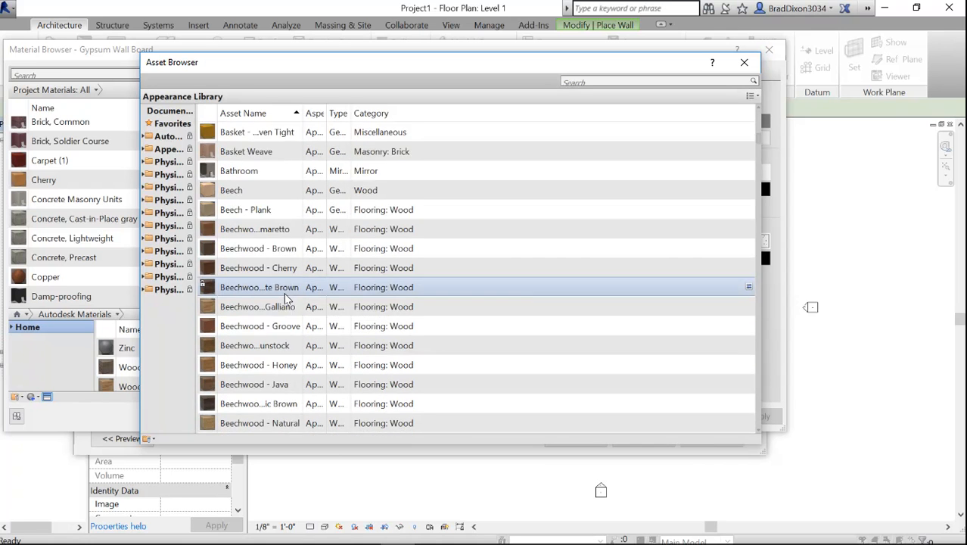
pyautogui.scroll(-12, 285, 299)
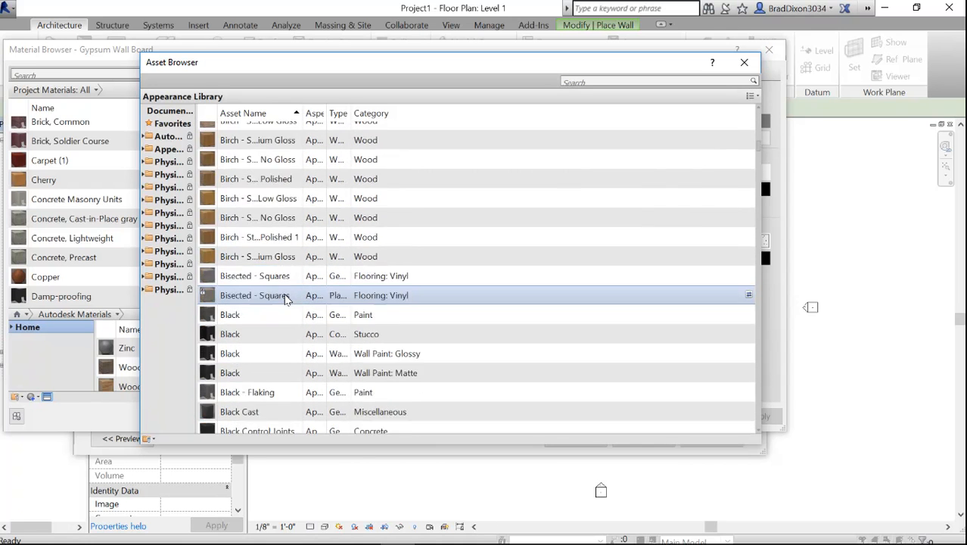
pyautogui.scroll(-15, 287, 297)
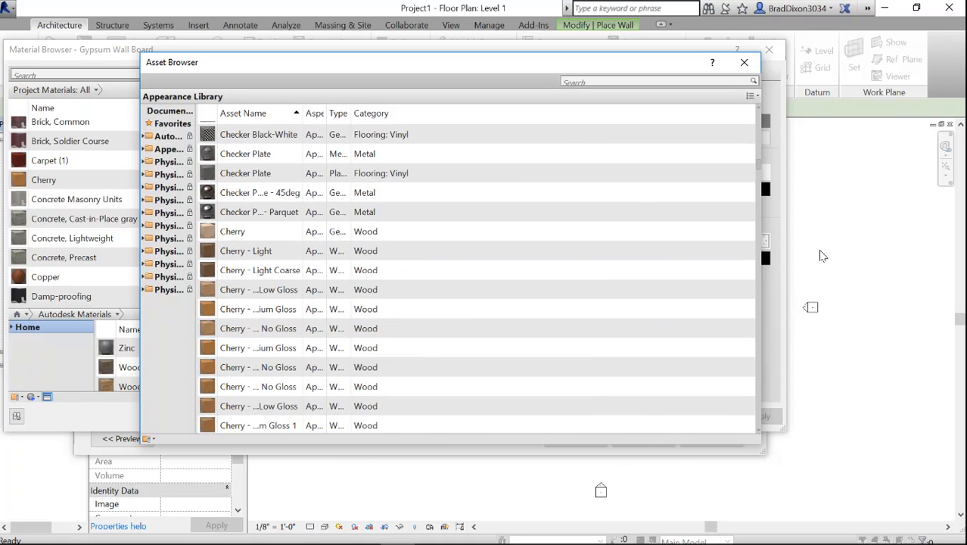
pyautogui.moveTo(758, 160); pyautogui.dragTo(740, 425)
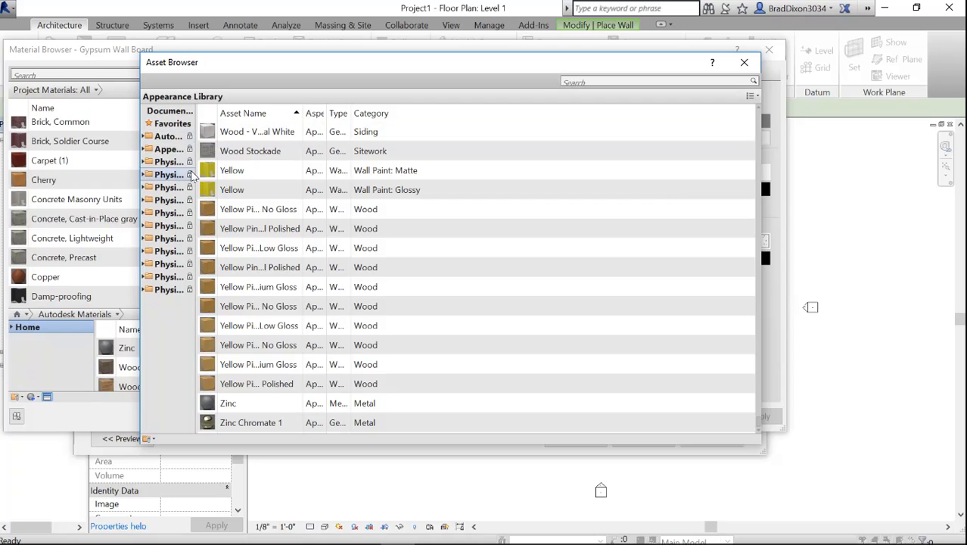
pyautogui.click(744, 62)
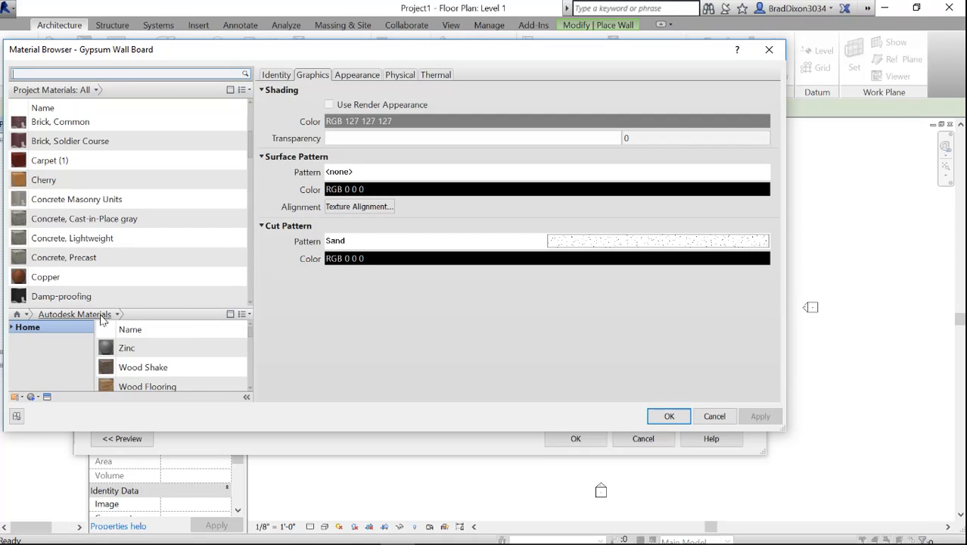
# Add Siding, Clapboard from the AEC Materials library to the project and assign it to the exterior finish layer.
pyautogui.click(117, 315)
pyautogui.click(243, 316)
pyautogui.click(243, 315)
pyautogui.click(230, 314)
pyautogui.click(230, 315)
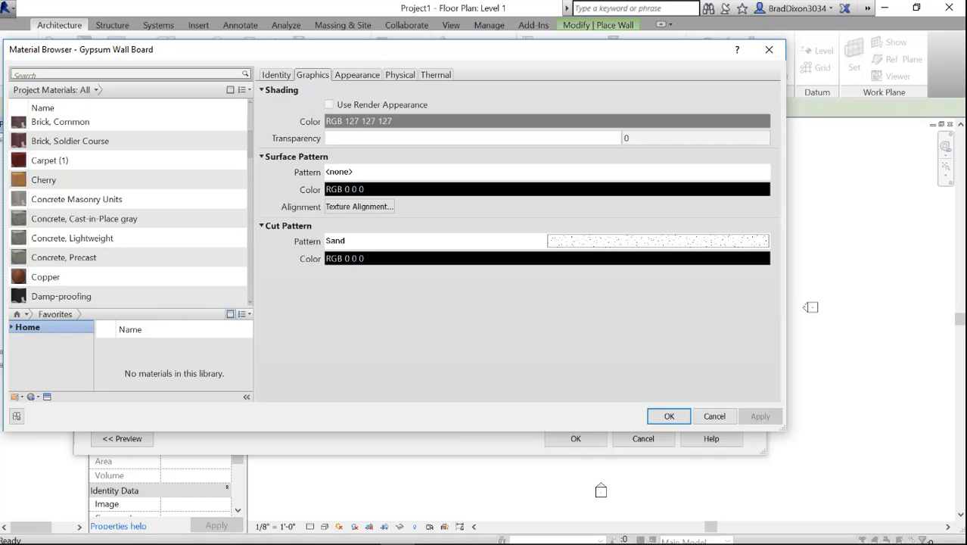
pyautogui.click(250, 387)
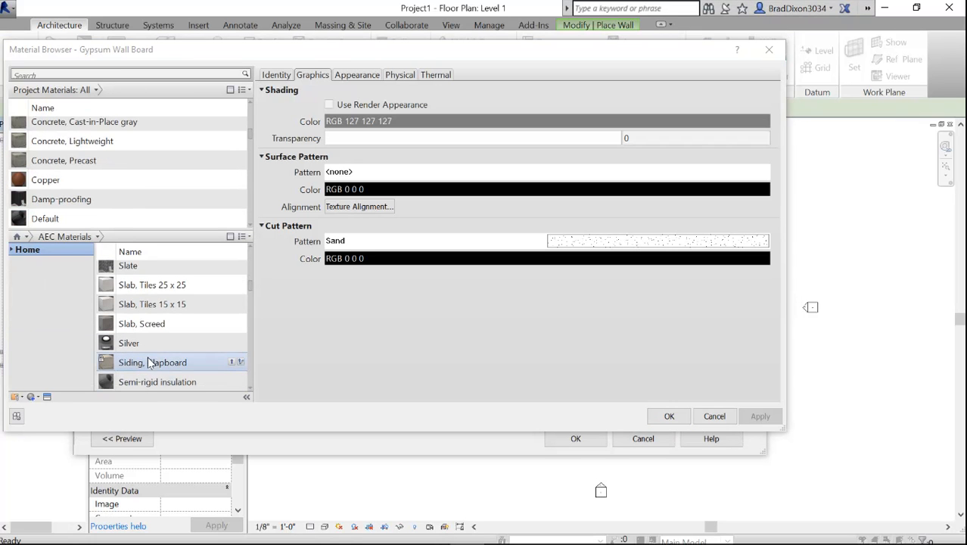
pyautogui.scroll(1, 146, 363)
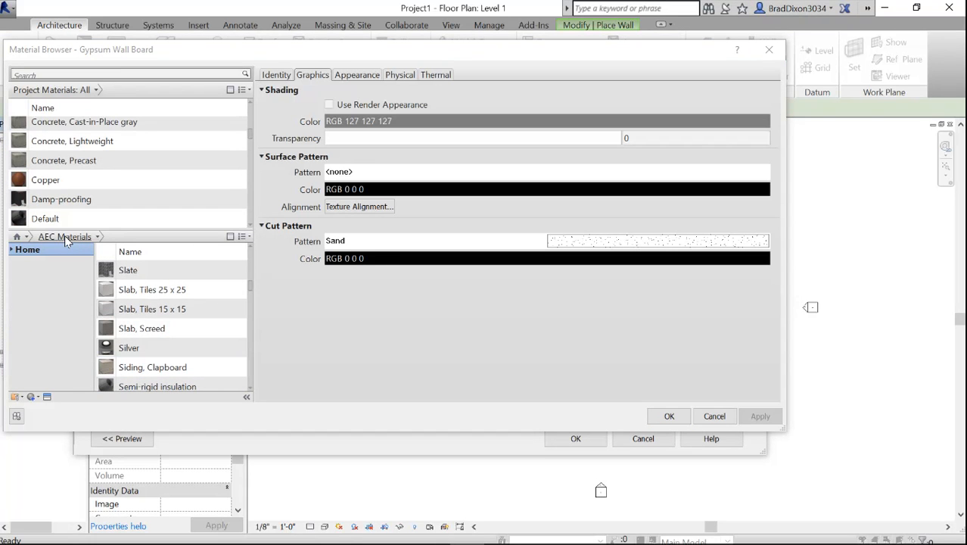
pyautogui.click(231, 367)
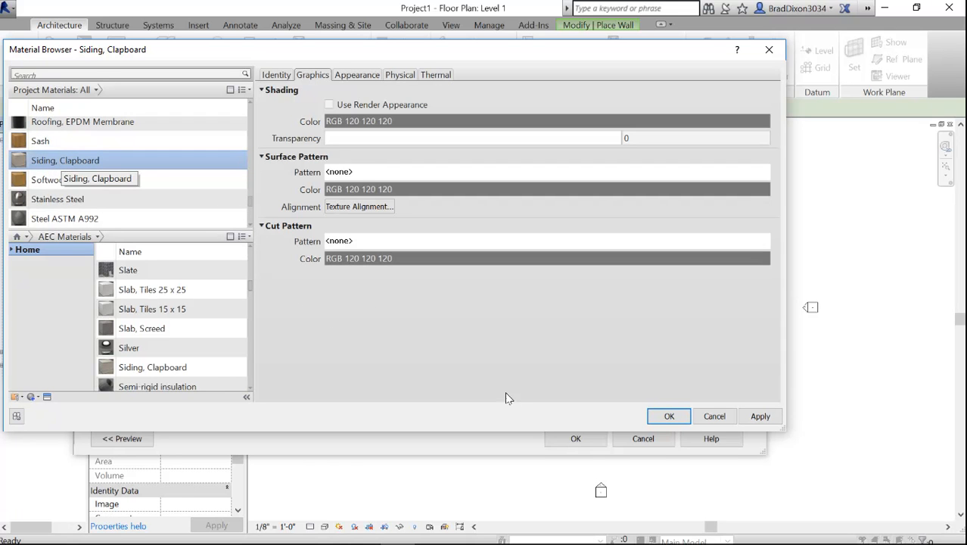
pyautogui.click(669, 416)
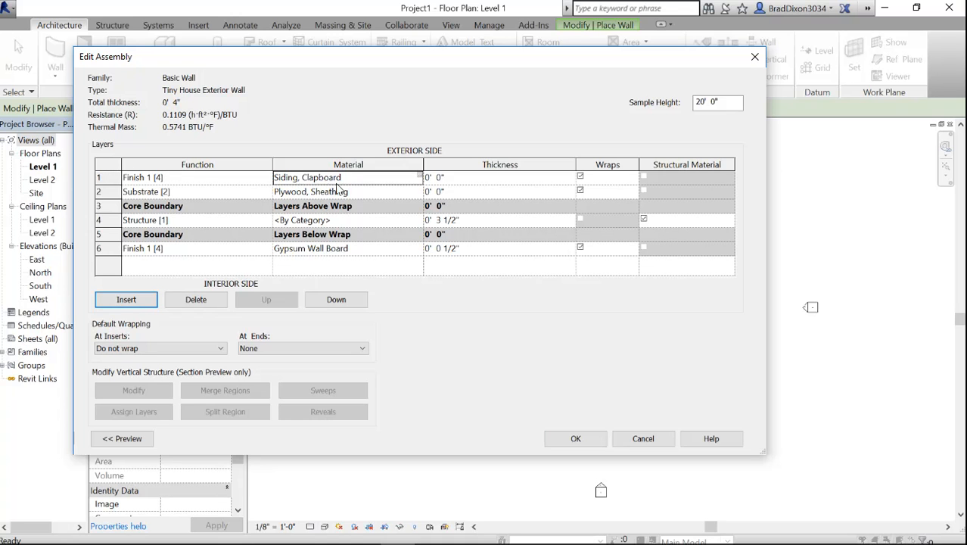
# Set the plywood substrate and clapboard siding layers to 1/2" thickness each and accept the wall assembly and type properties.
pyautogui.click(438, 204)
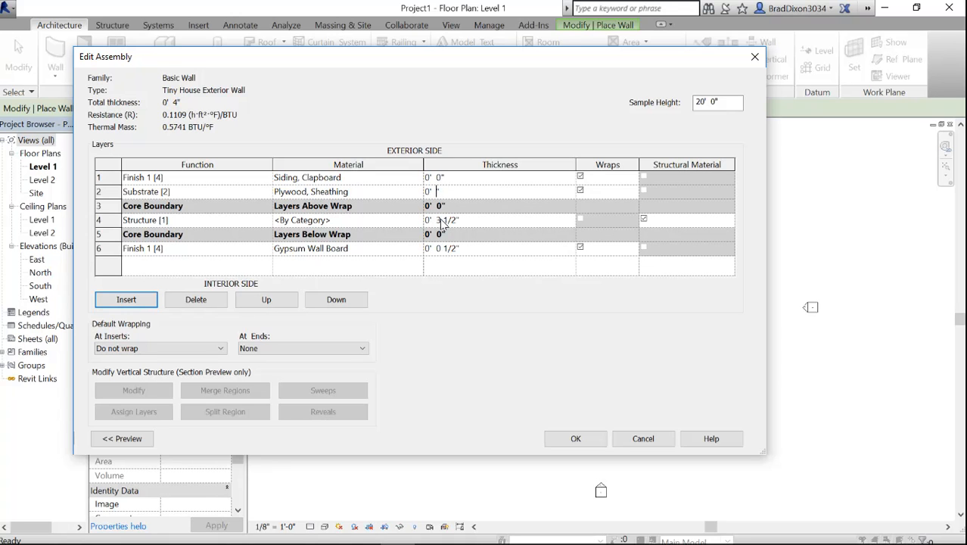
pyautogui.write('.5')
pyautogui.click(438, 178)
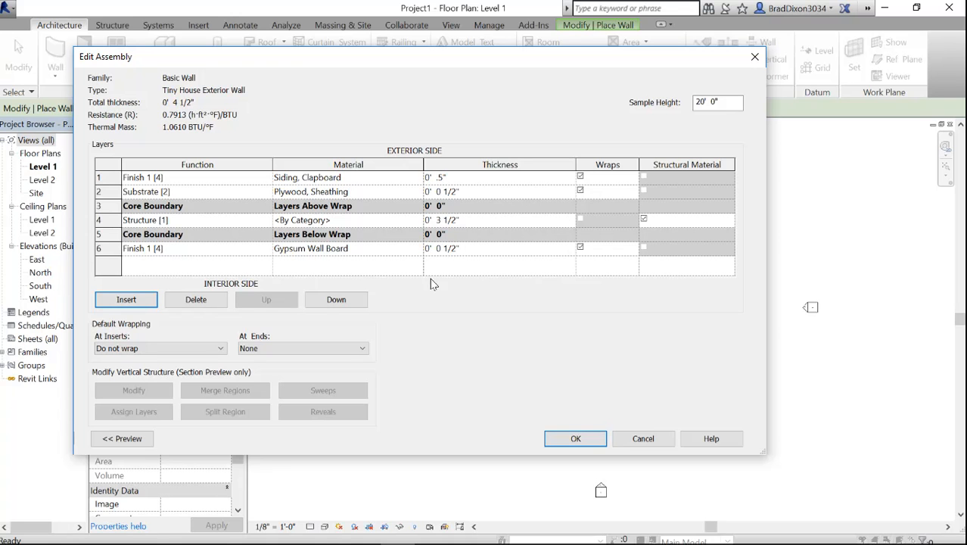
pyautogui.click(206, 192)
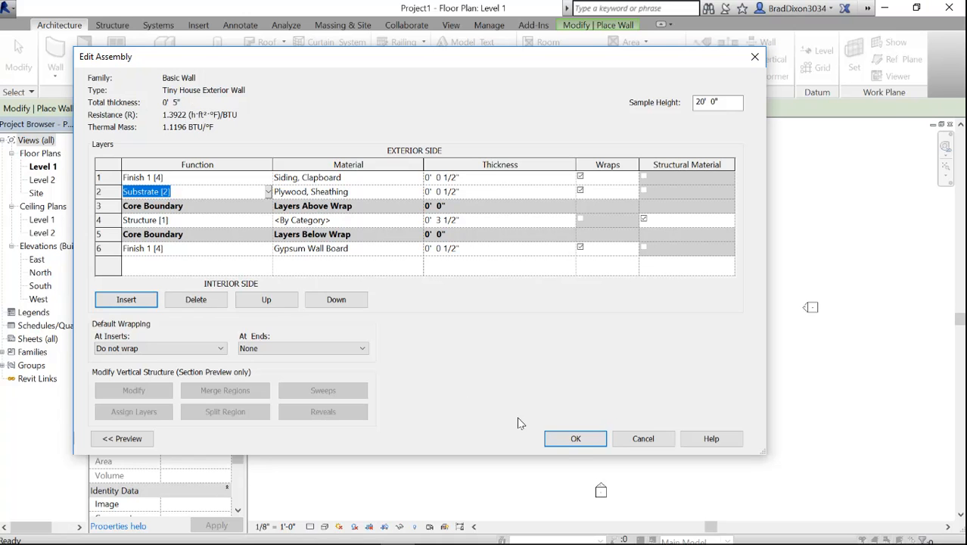
pyautogui.click(573, 444)
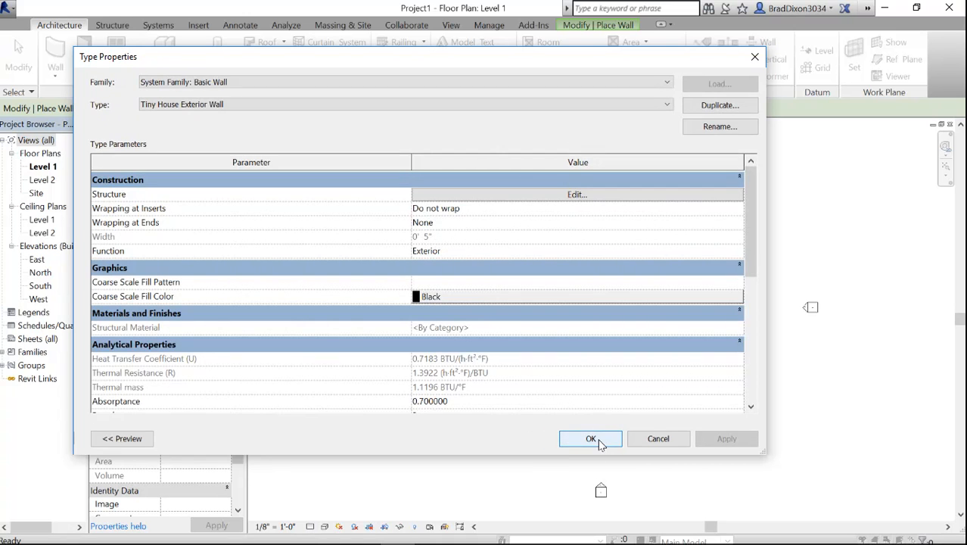
pyautogui.click(592, 438)
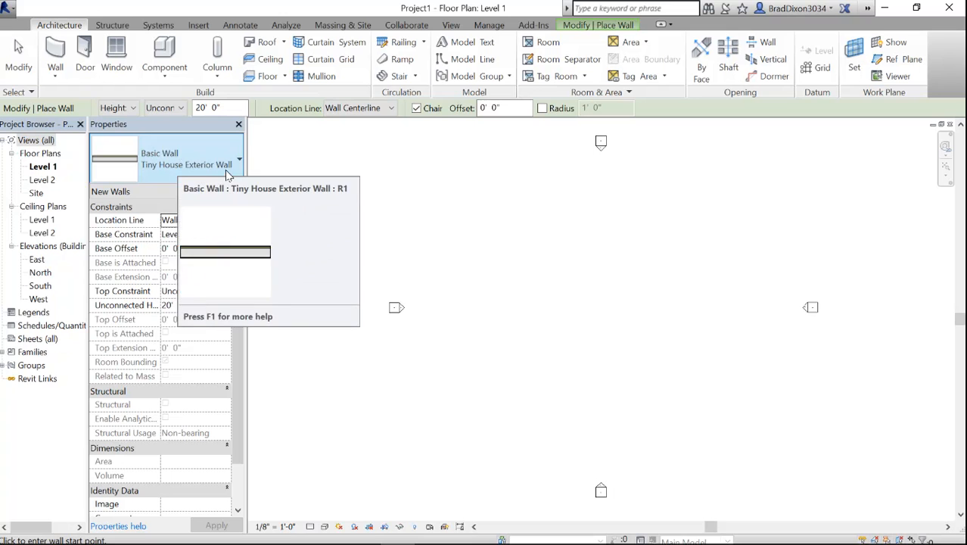
# Draw a closed rectangle of Tiny House Exterior Walls on Level 1, about 26'-6" long by 11'-6" wide, and finish wall placement.
pyautogui.click(533, 269)
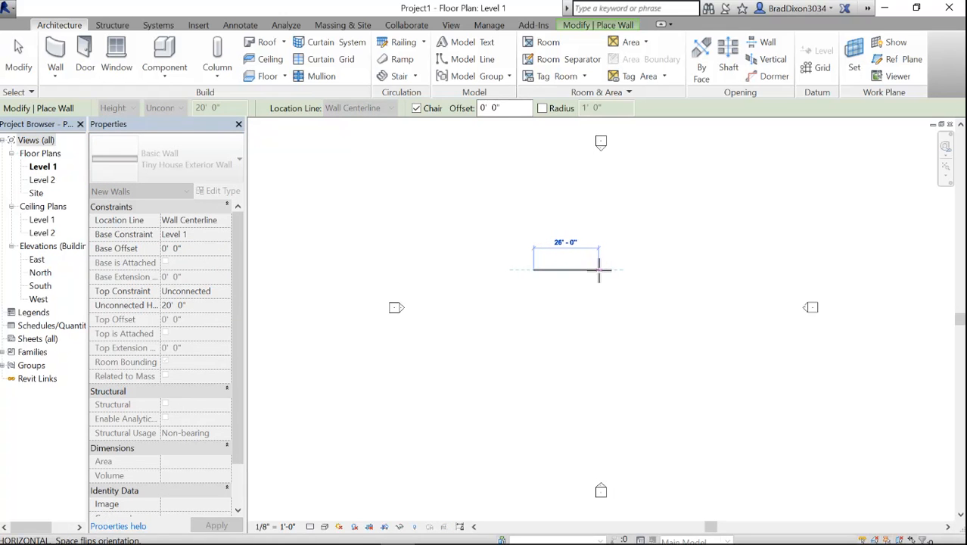
pyautogui.click(600, 269)
pyautogui.click(601, 299)
pyautogui.click(533, 299)
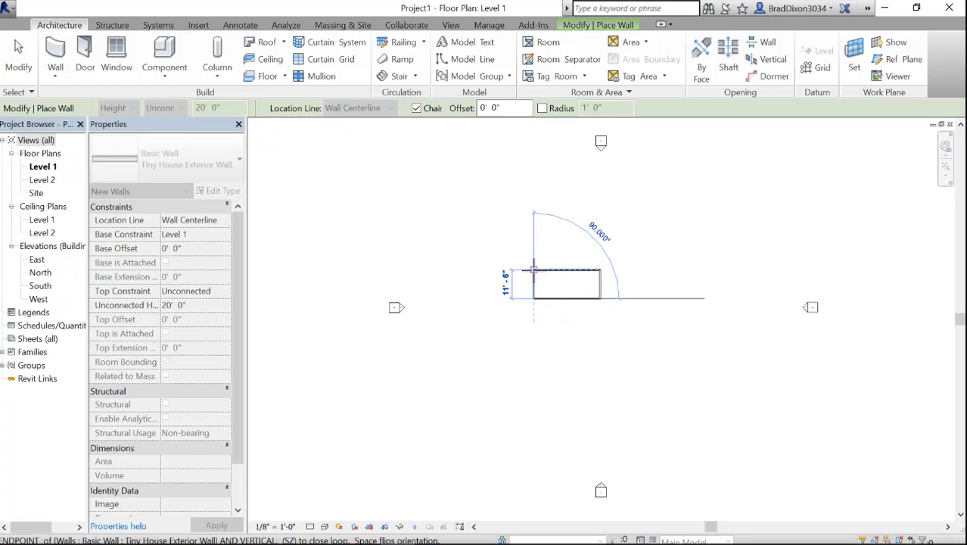
pyautogui.click(534, 268)
pyautogui.press('Escape')
pyautogui.press('Escape')
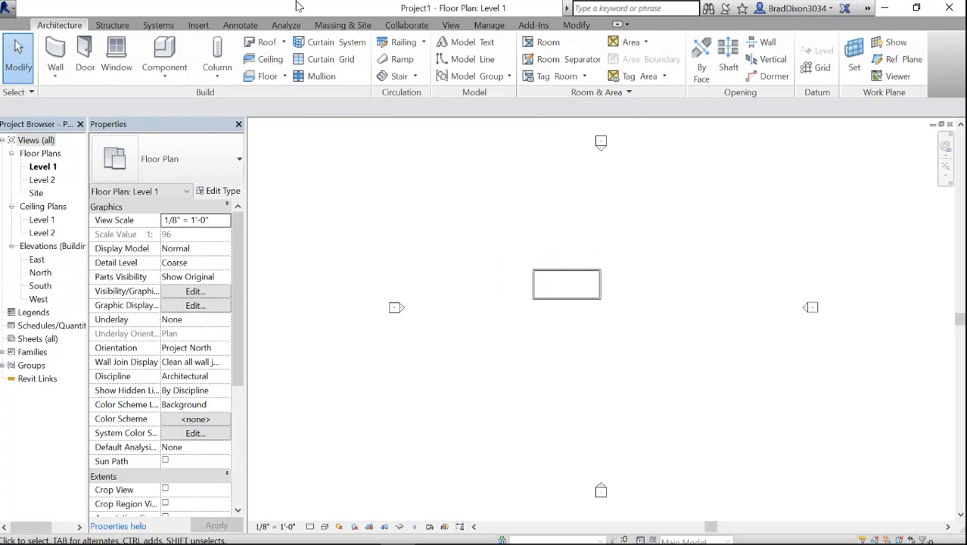
# Cycle the ribbon through its minimized display states and restore the full ribbon.
pyautogui.click(624, 26)
pyautogui.click(622, 25)
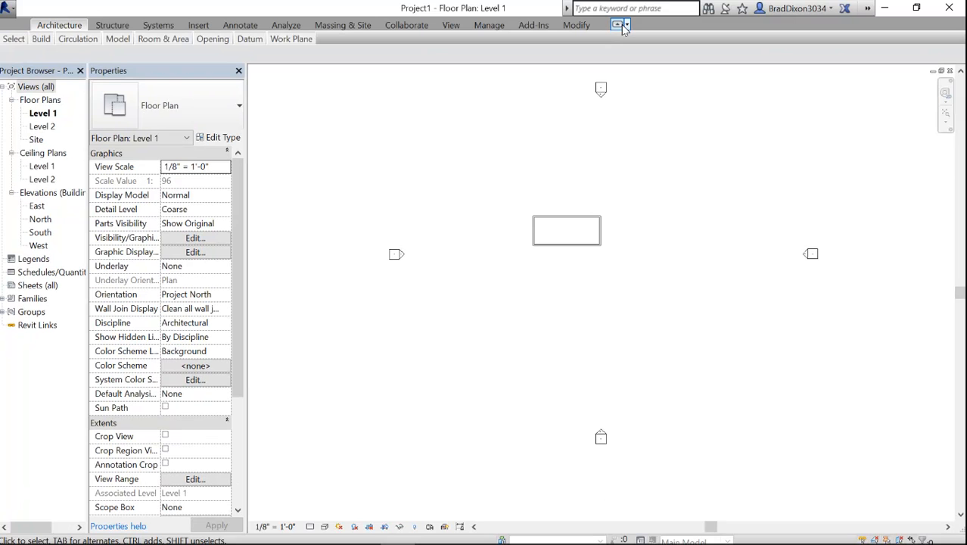
pyautogui.click(622, 25)
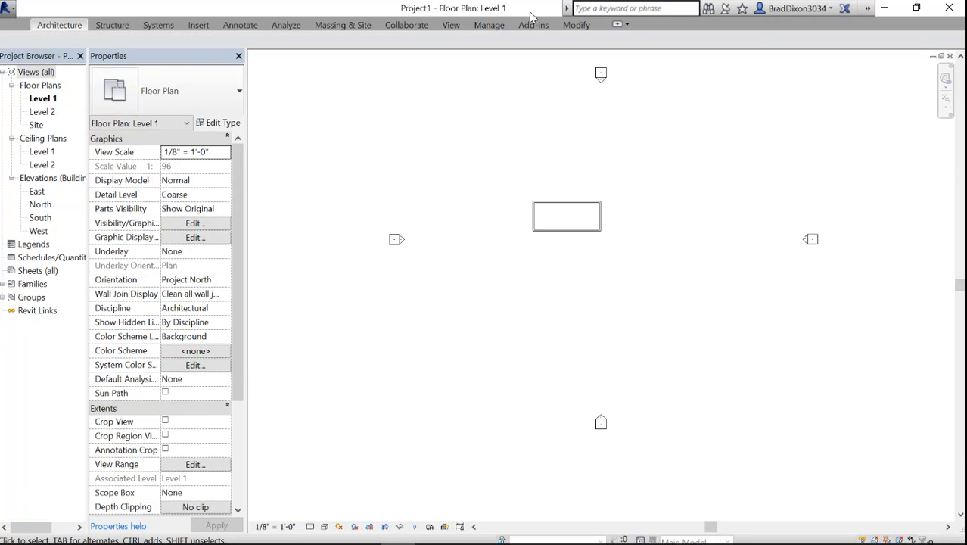
pyautogui.click(618, 27)
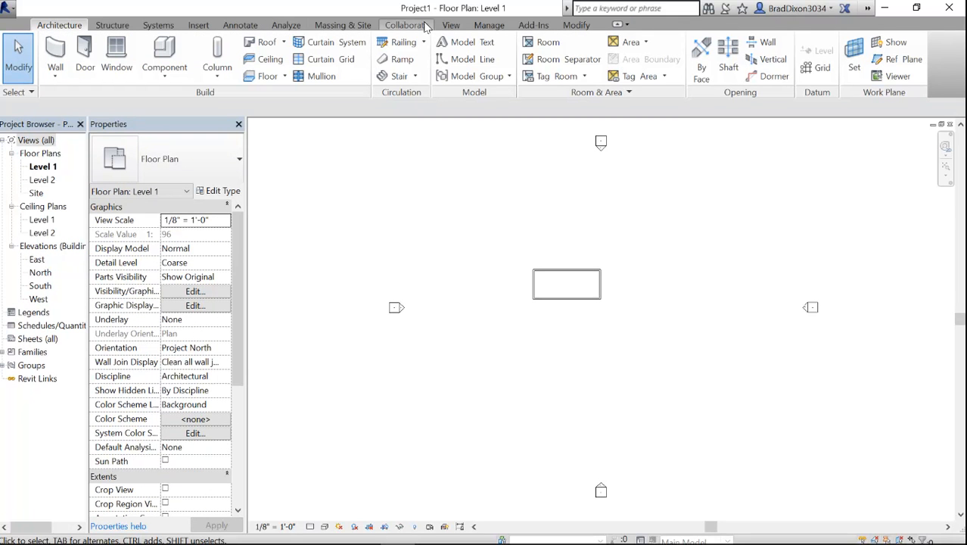
# Open the default 3D view, set its visual style to Realistic, and look at the walls from another side.
pyautogui.click(452, 25)
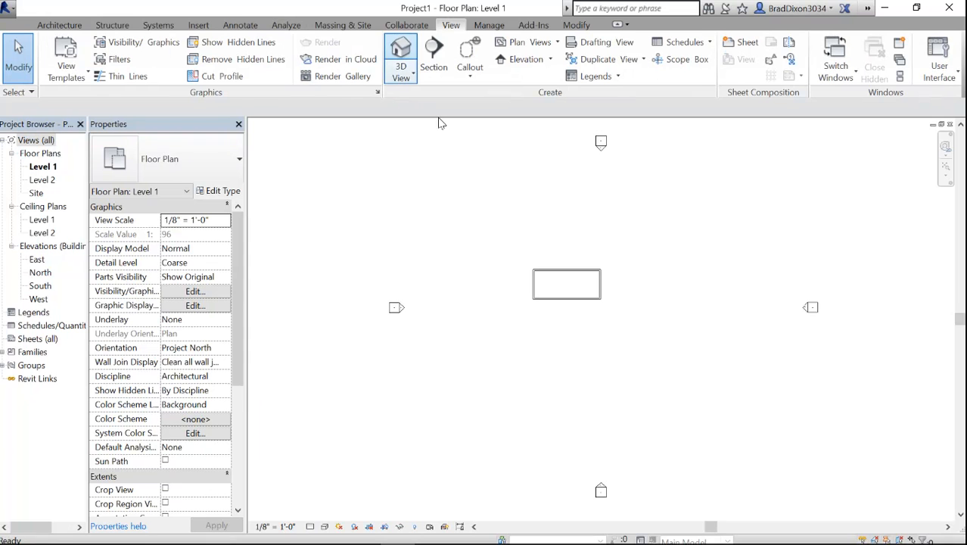
pyautogui.moveTo(723, 462); pyautogui.dragTo(642, 446, button='middle')
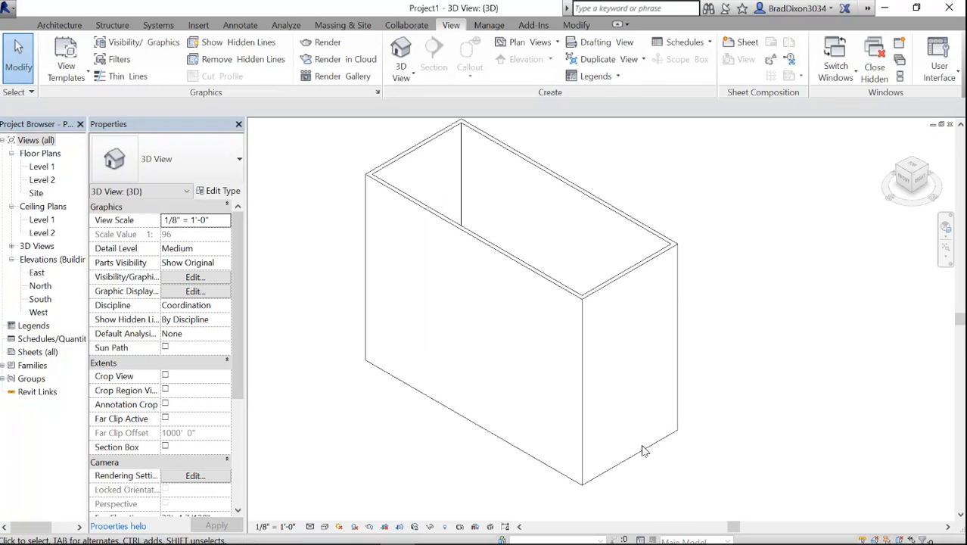
pyautogui.click(324, 533)
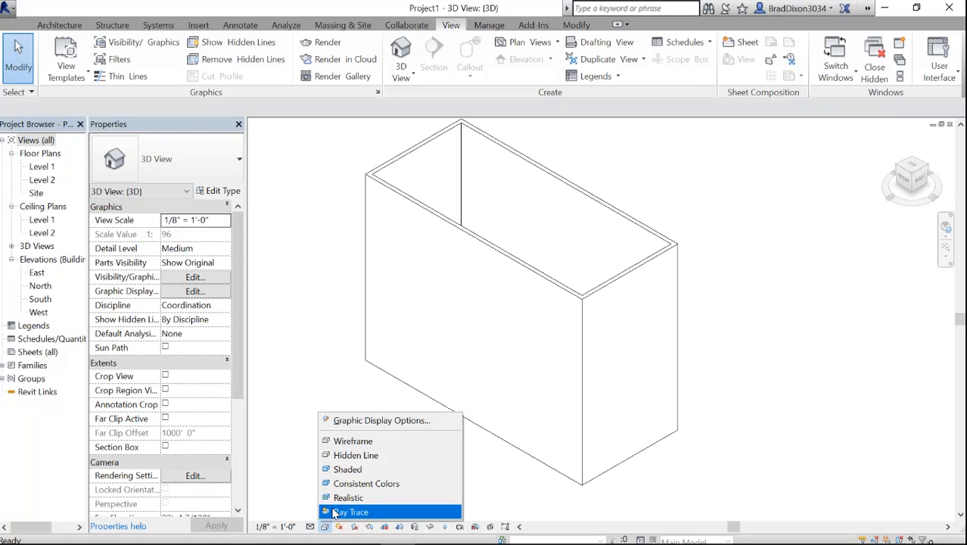
pyautogui.click(354, 497)
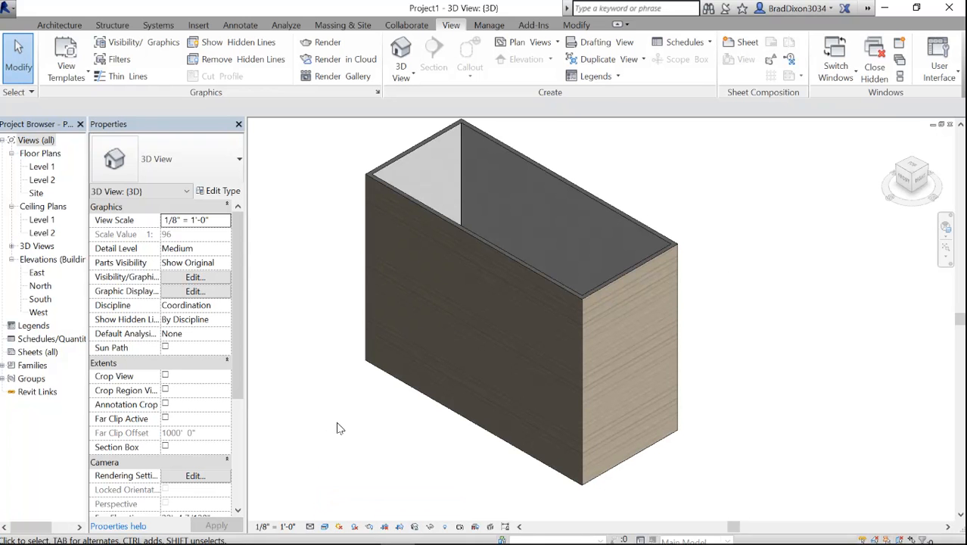
pyautogui.keyDown('shift'); pyautogui.moveTo(768, 412); pyautogui.dragTo(541, 420, button='middle'); pyautogui.keyUp('shift')
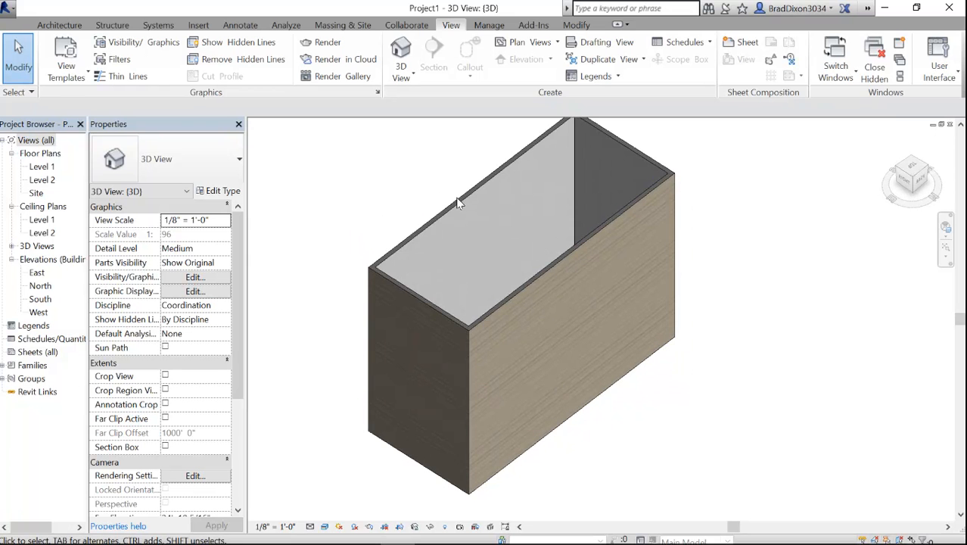
pyautogui.keyDown('shift'); pyautogui.moveTo(725, 421); pyautogui.dragTo(725, 365, button='middle'); pyautogui.keyUp('shift')
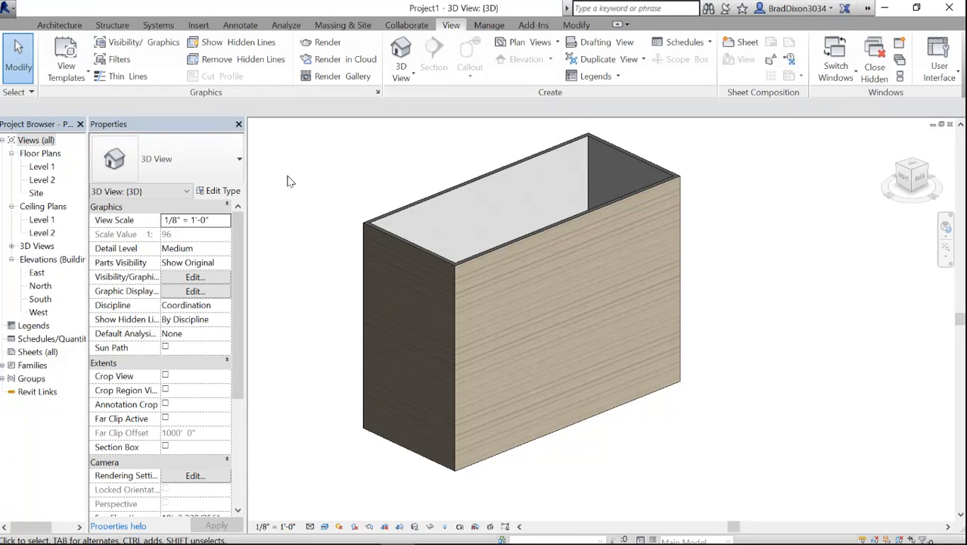
# Open the long wall's type structure and bring up the material choices for its exterior Finish 1 layer.
pyautogui.click(520, 245)
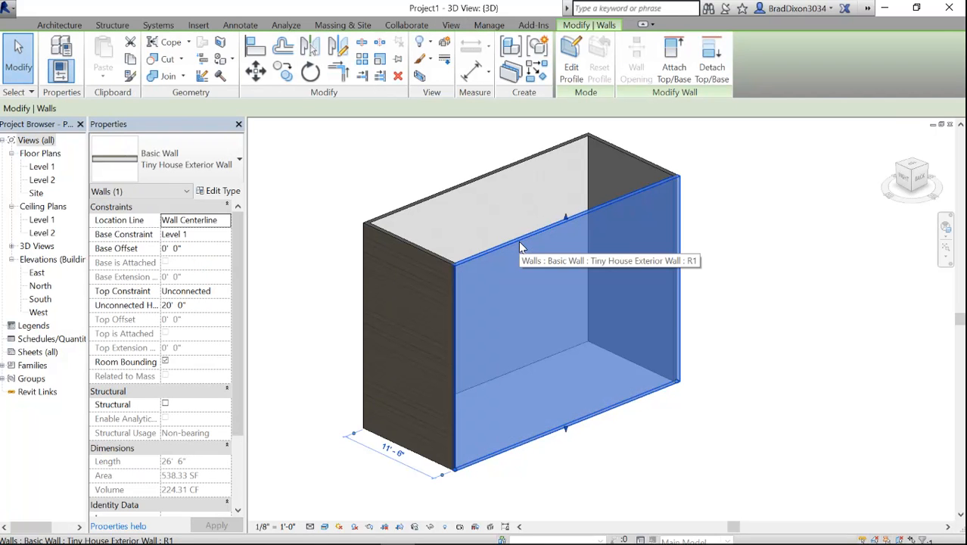
pyautogui.click(229, 193)
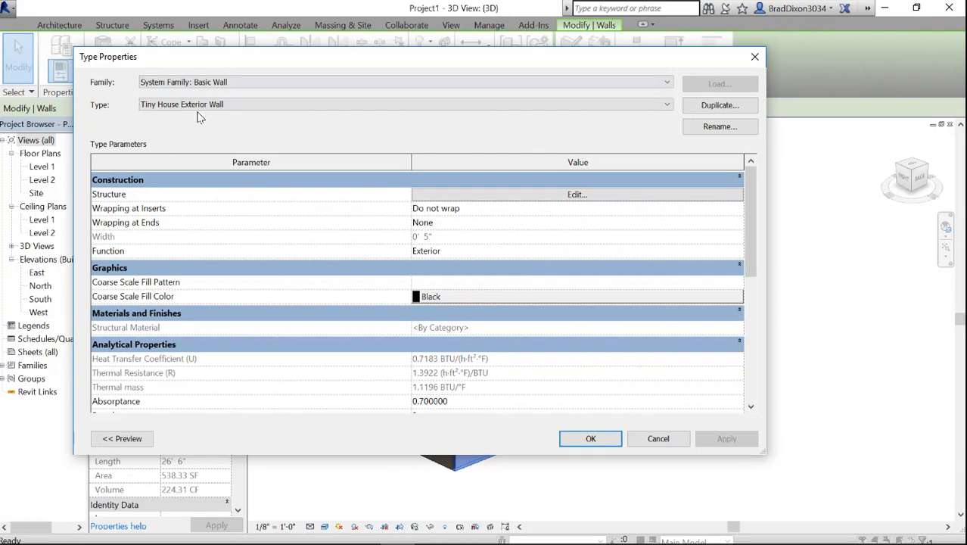
pyautogui.click(625, 197)
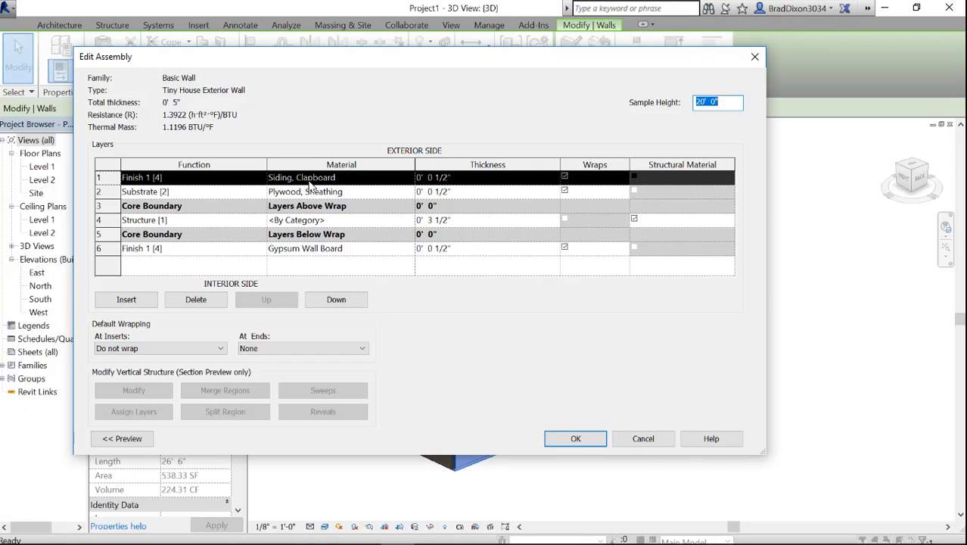
pyautogui.click(401, 177)
pyautogui.click(409, 177)
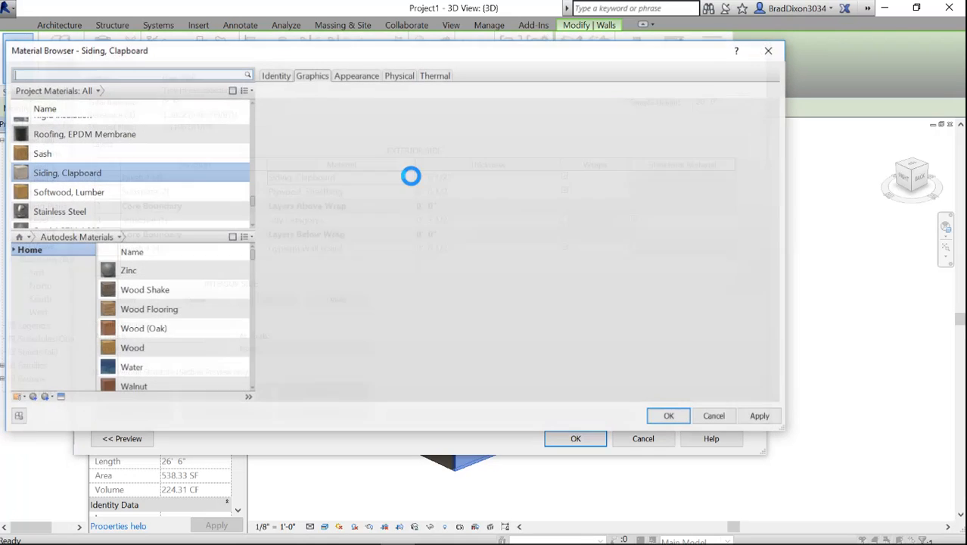
# Try to give the exterior finish layer the Wood Shake library material, accept the assembly and type properties, and deselect the wall.
pyautogui.scroll(-3, 189, 341)
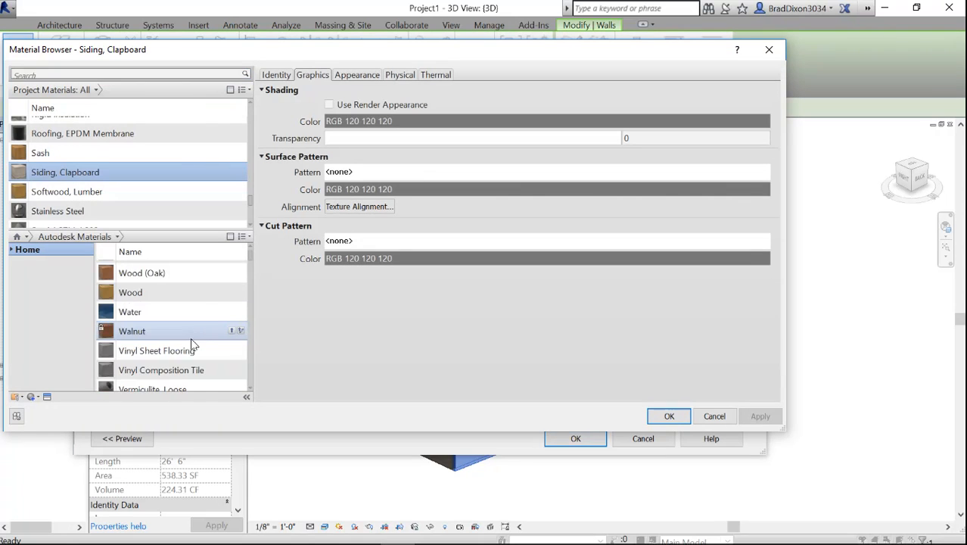
pyautogui.scroll(-4, 191, 342)
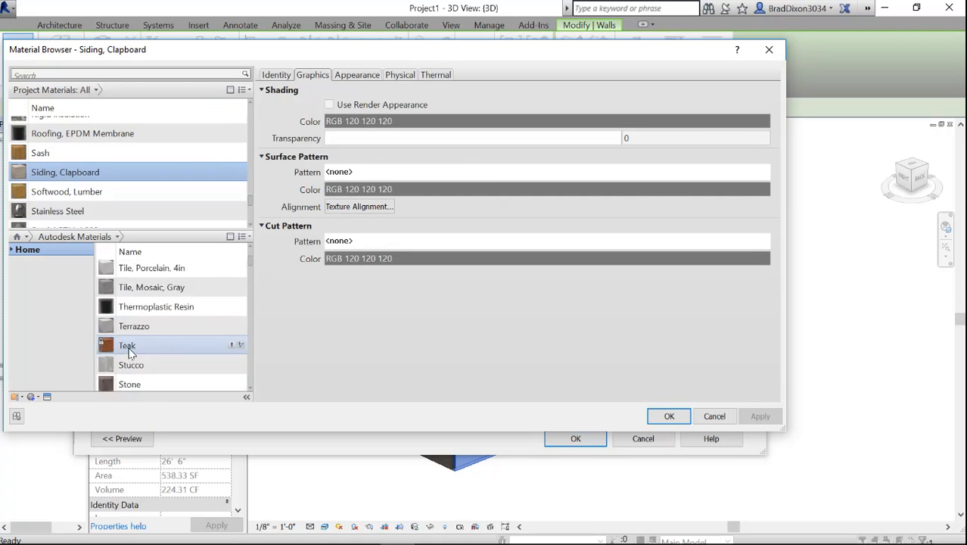
pyautogui.scroll(-4, 188, 348)
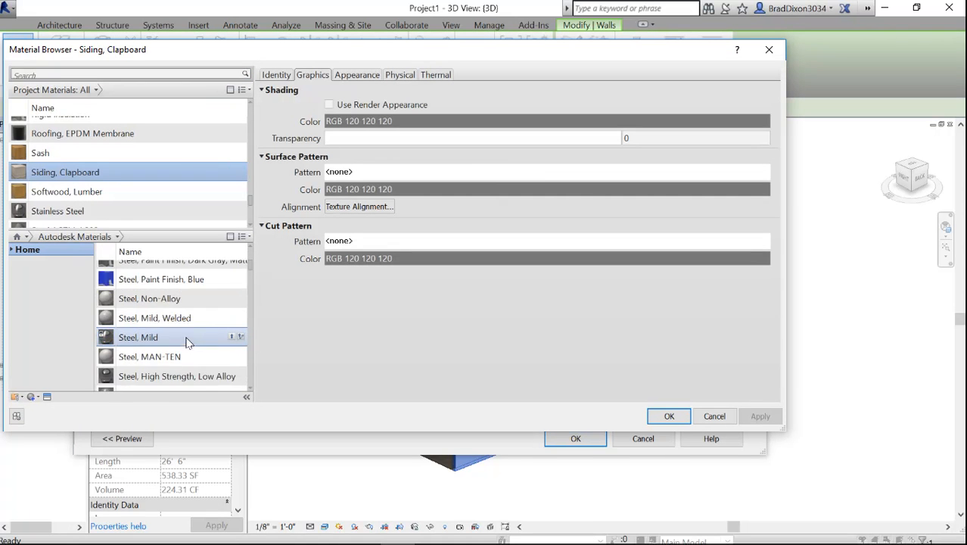
pyautogui.scroll(-5, 184, 343)
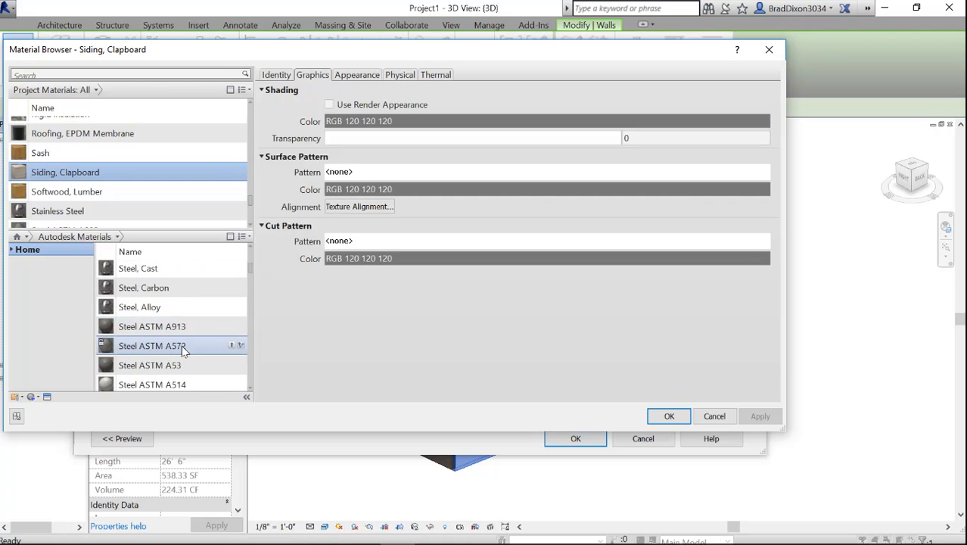
pyautogui.scroll(-1, 182, 342)
pyautogui.scroll(10, 181, 339)
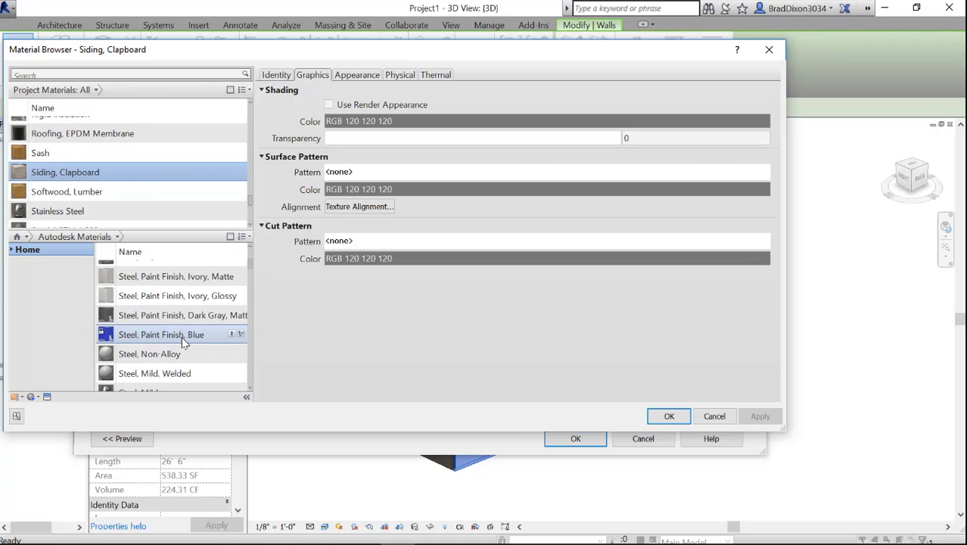
pyautogui.scroll(5, 179, 337)
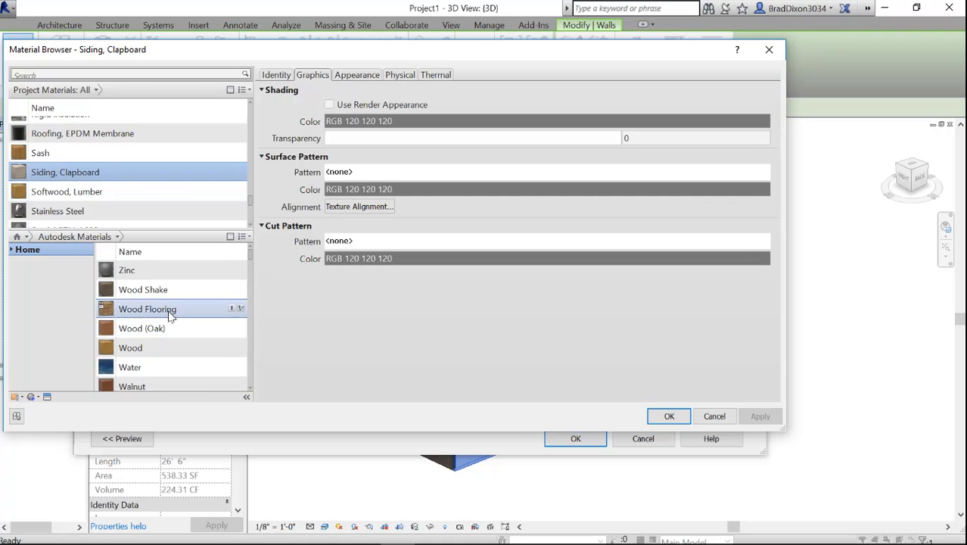
pyautogui.click(159, 290)
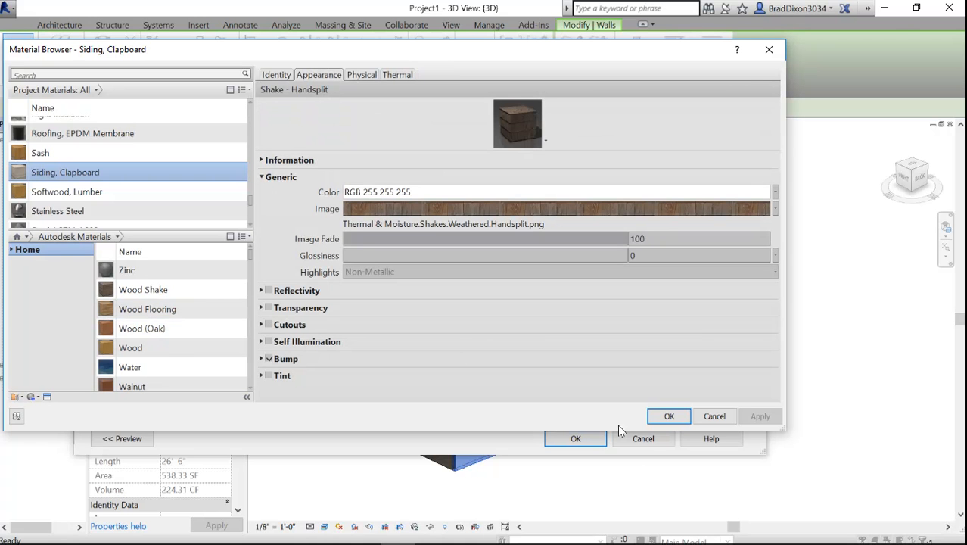
pyautogui.click(670, 417)
pyautogui.click(576, 439)
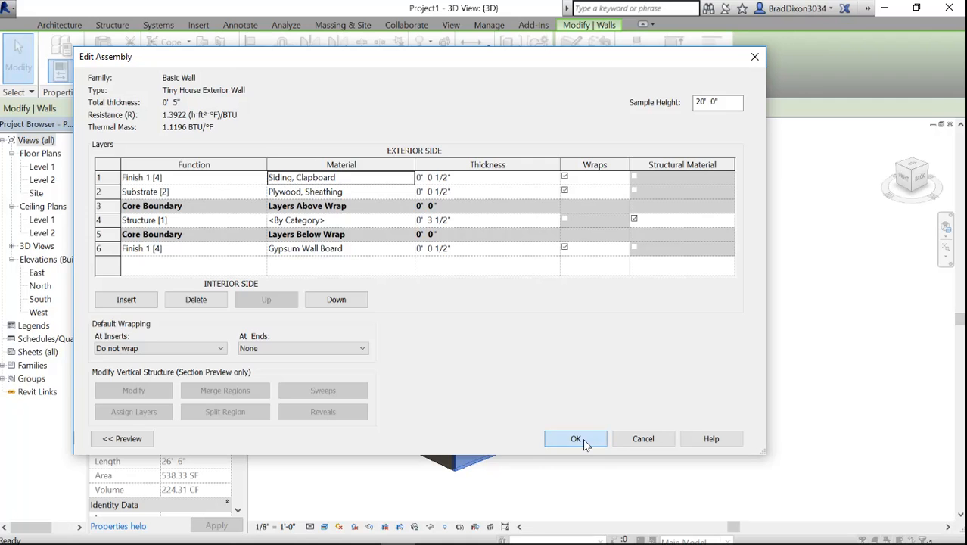
pyautogui.click(601, 442)
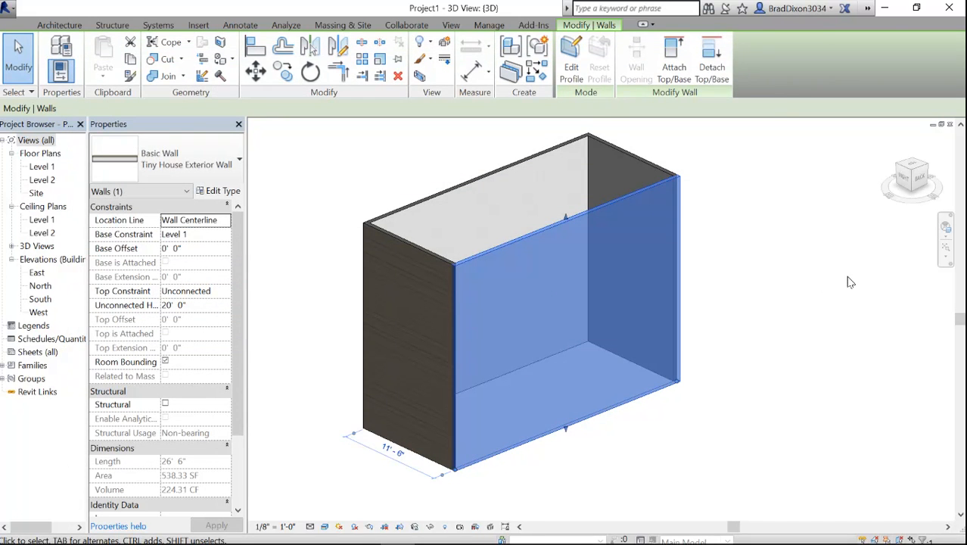
pyautogui.click(849, 281)
# Reopen the long wall's type assembly and the Material Browser for the Siding, Clapboard layer.
pyautogui.click(588, 212)
pyautogui.click(223, 192)
pyautogui.click(587, 188)
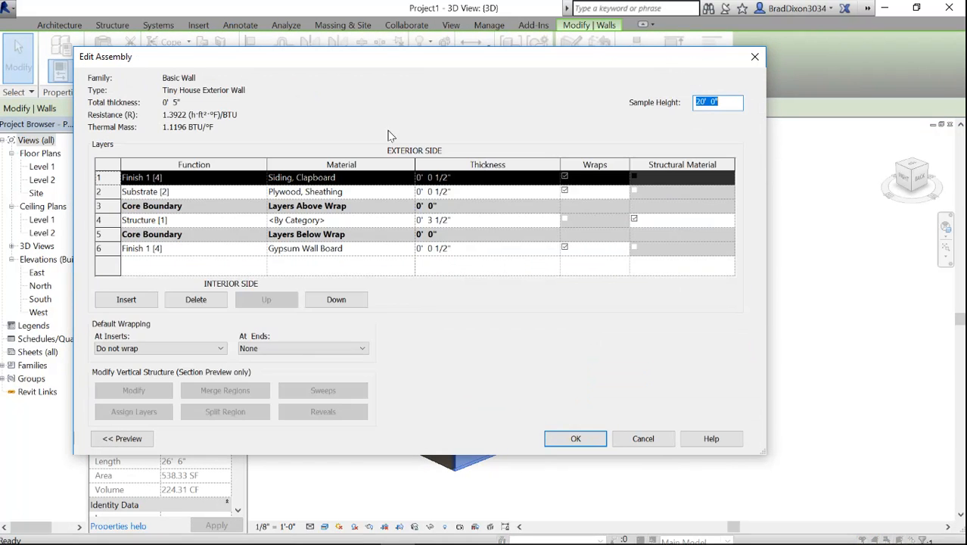
pyautogui.click(409, 179)
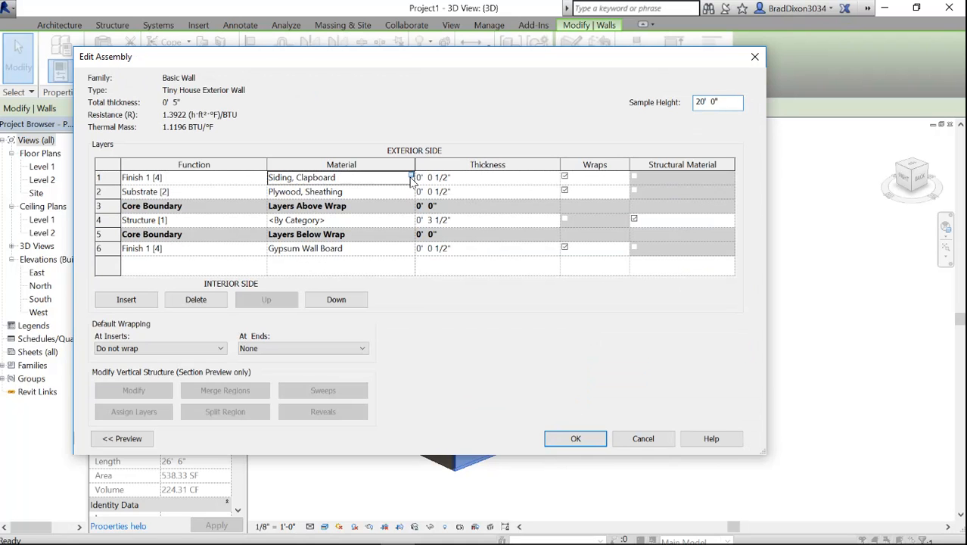
pyautogui.click(411, 177)
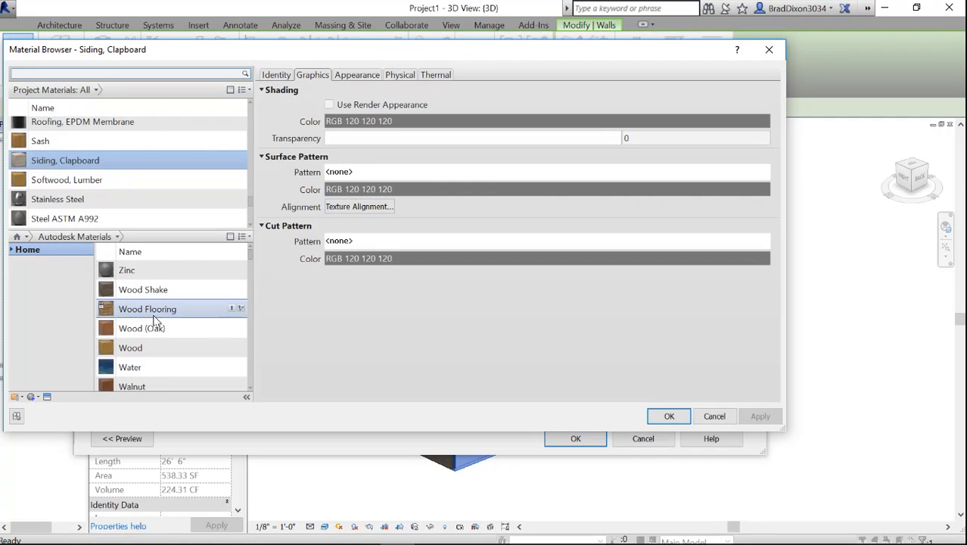
# Add Wood Shake from the Autodesk Materials library to the project, assign it to the exterior finish layer, and accept the wall type.
pyautogui.click(143, 290)
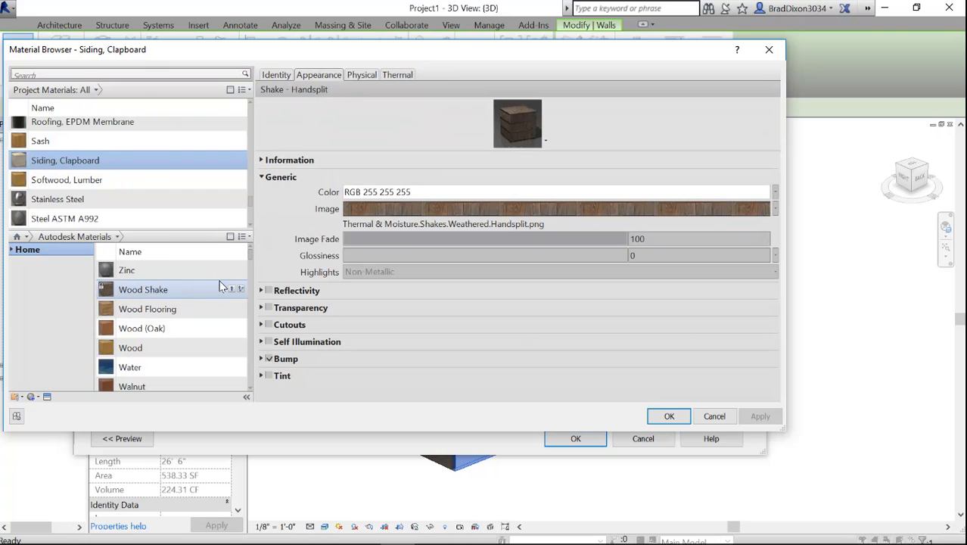
pyautogui.click(234, 290)
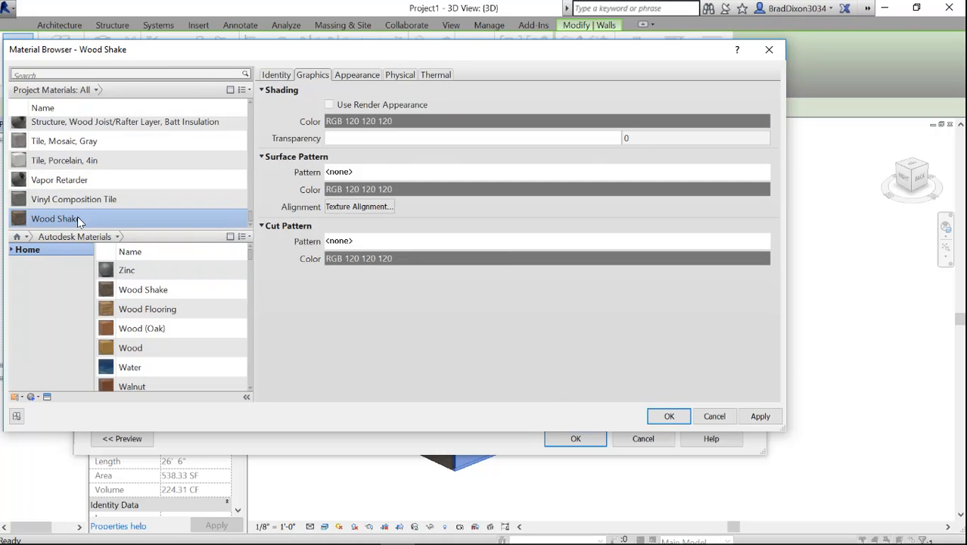
pyautogui.click(668, 417)
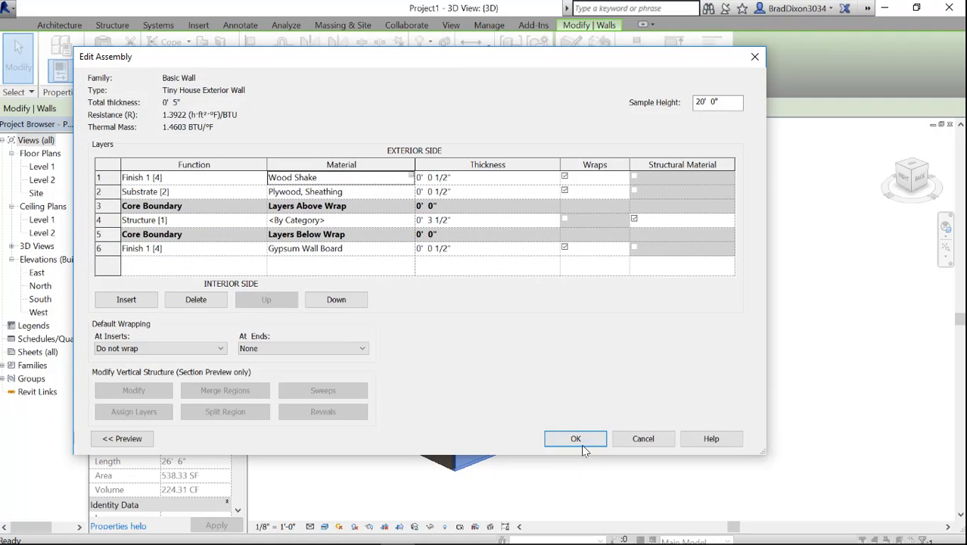
pyautogui.click(582, 446)
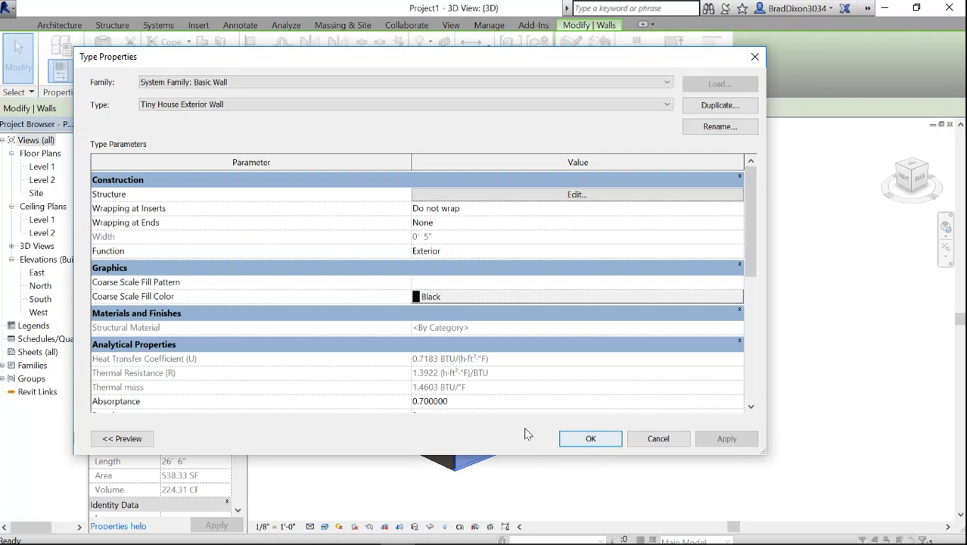
pyautogui.click(591, 439)
pyautogui.click(656, 489)
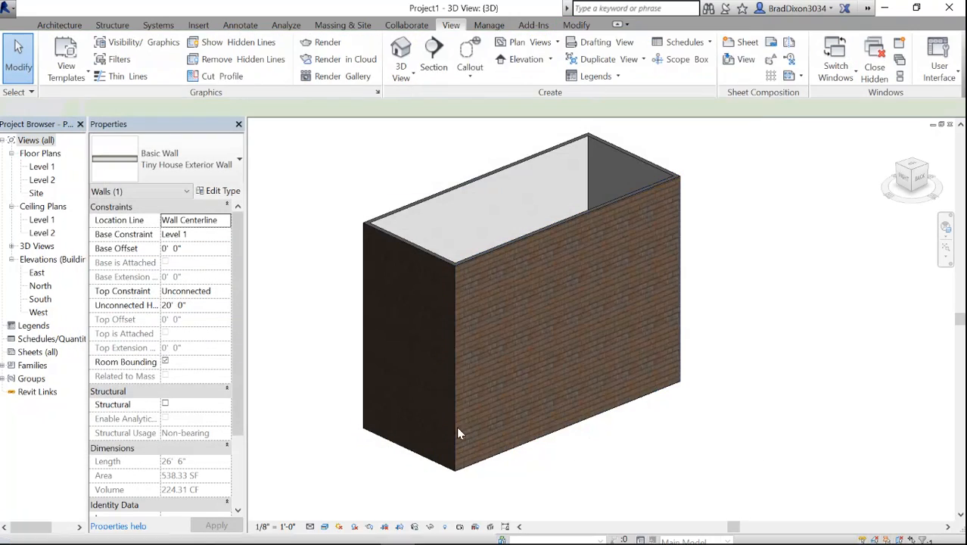
# Examine the wood shake finish on the exterior walls up close and from different sides.
pyautogui.scroll(5, 600, 323)
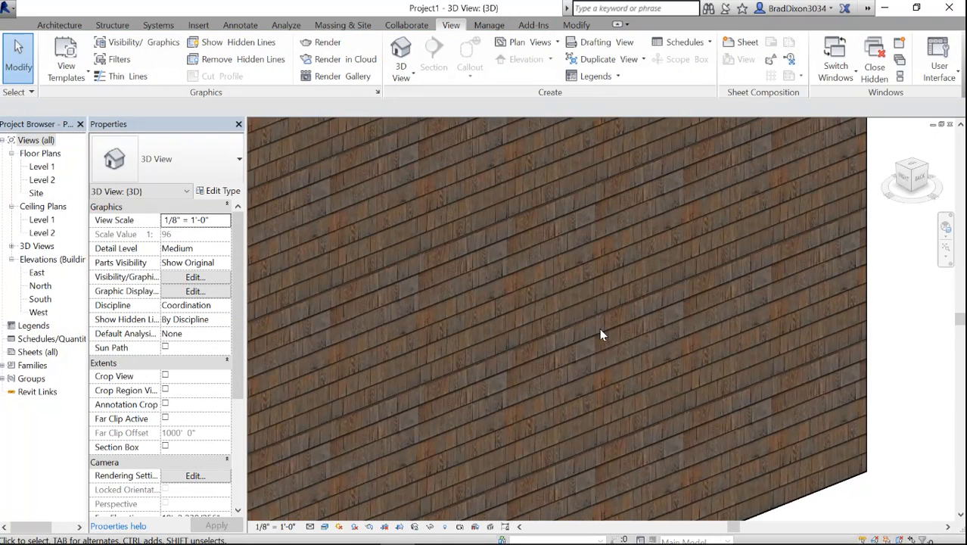
pyautogui.keyDown('shift'); pyautogui.moveTo(618, 384); pyautogui.dragTo(346, 415, button='middle'); pyautogui.keyUp('shift')
pyautogui.scroll(-2, 454, 382)
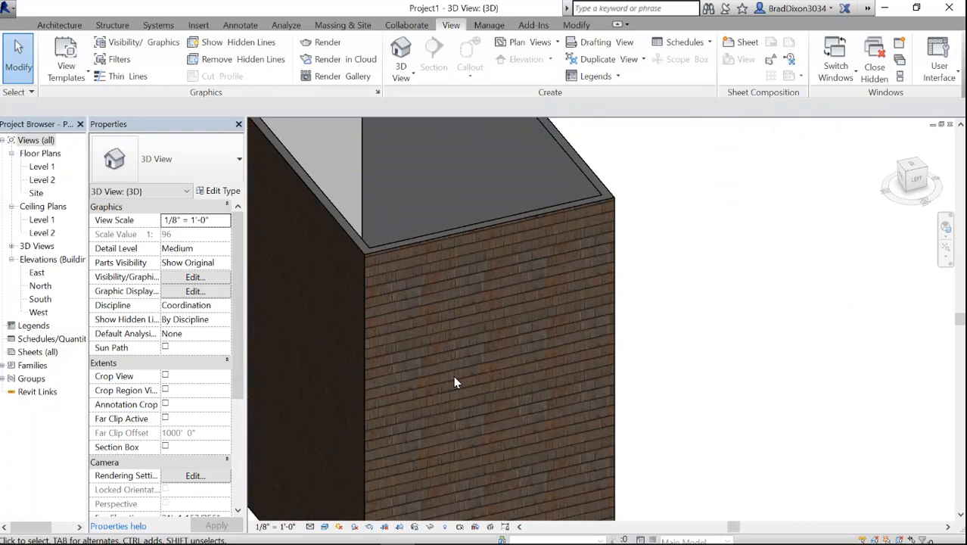
pyautogui.scroll(-3, 456, 376)
pyautogui.keyDown('shift'); pyautogui.moveTo(459, 370); pyautogui.dragTo(371, 366, button='middle'); pyautogui.keyUp('shift')
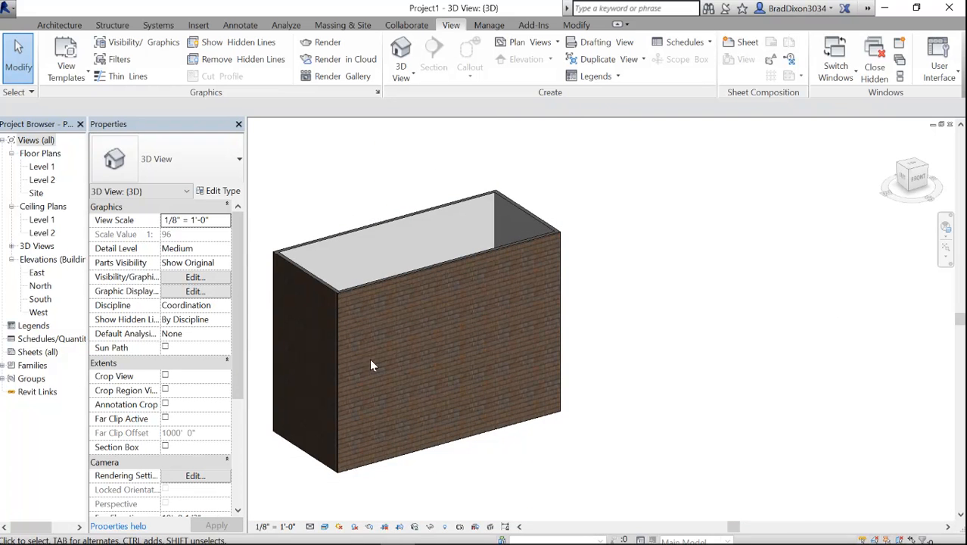